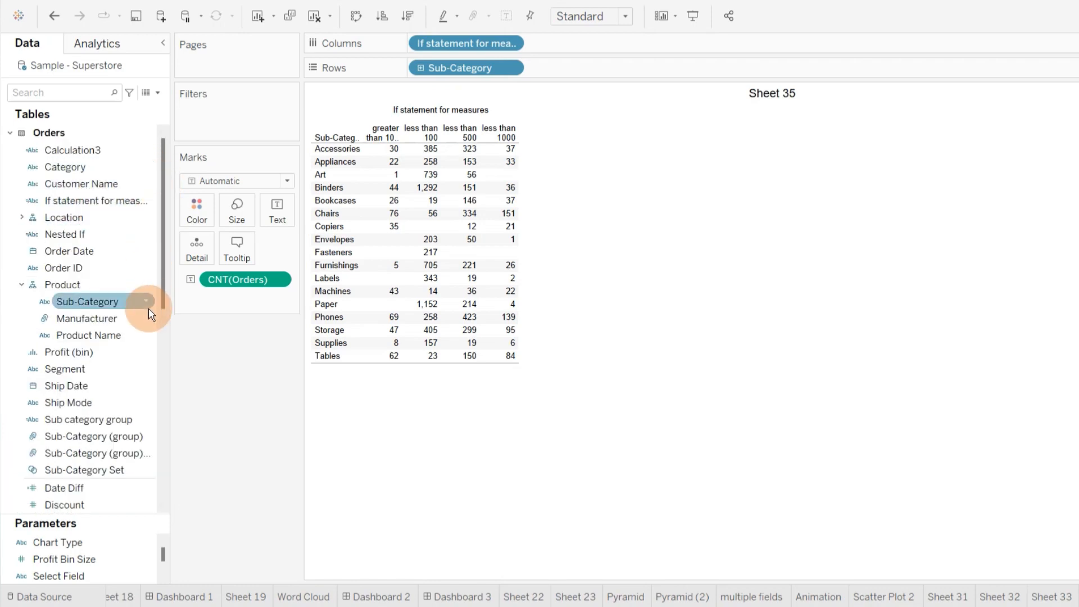
Review the formula of the Sub category group calculated field and close it without changes.
scroll(144, 315, down, 3)
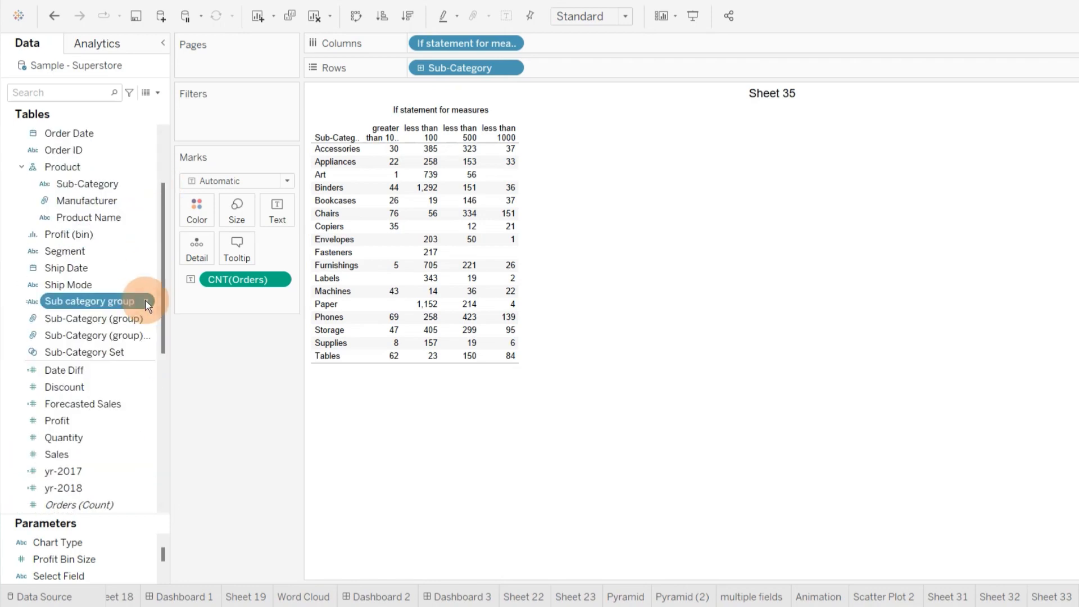
right_click(147, 303)
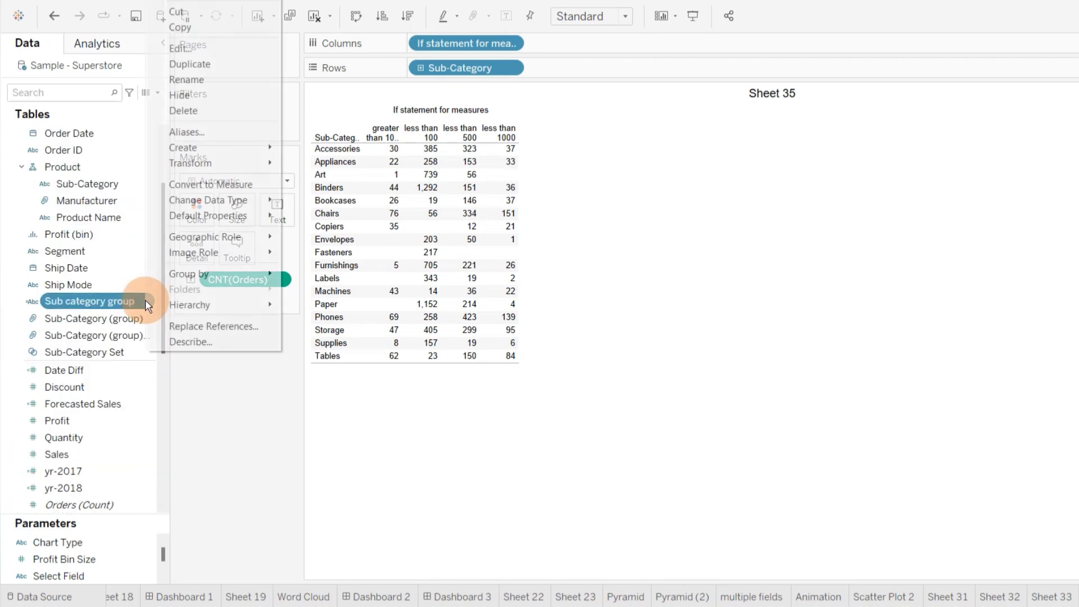
click(214, 53)
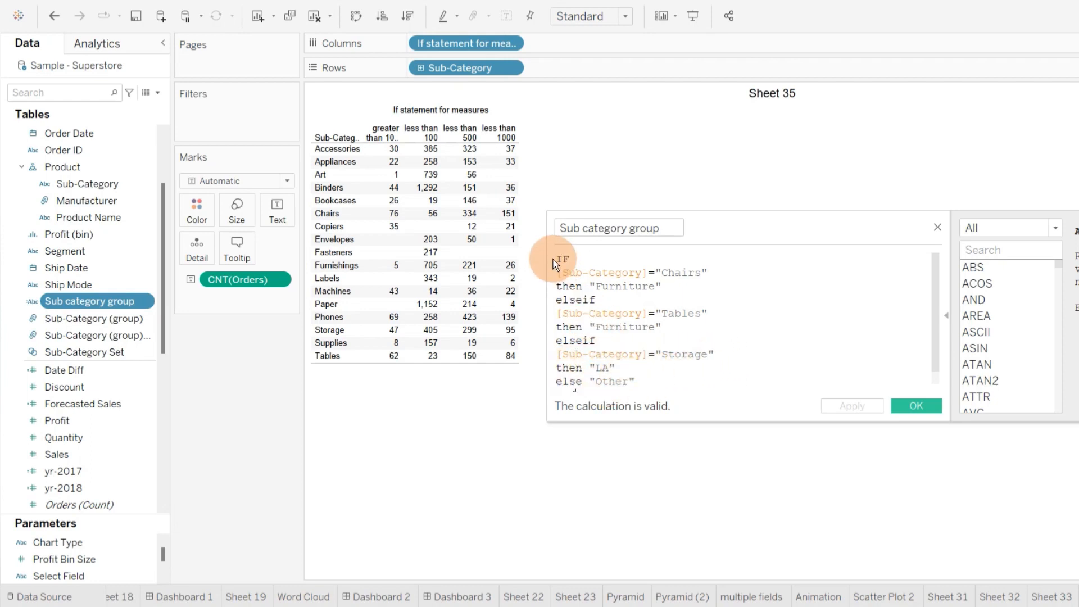
click(938, 227)
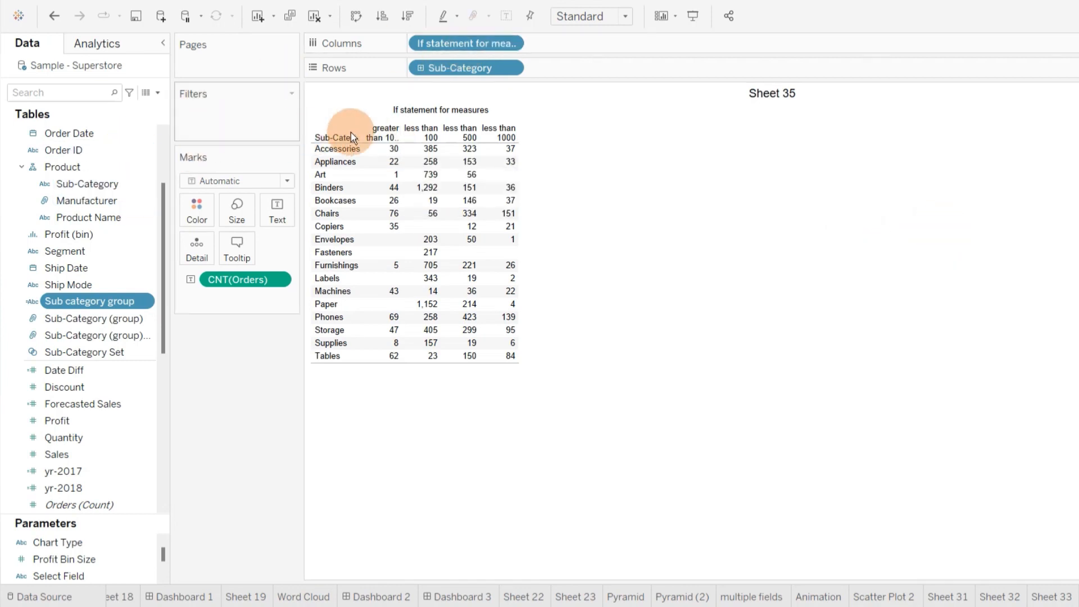
Clear the worksheet of all its fields and select the Sub category group field.
click(309, 23)
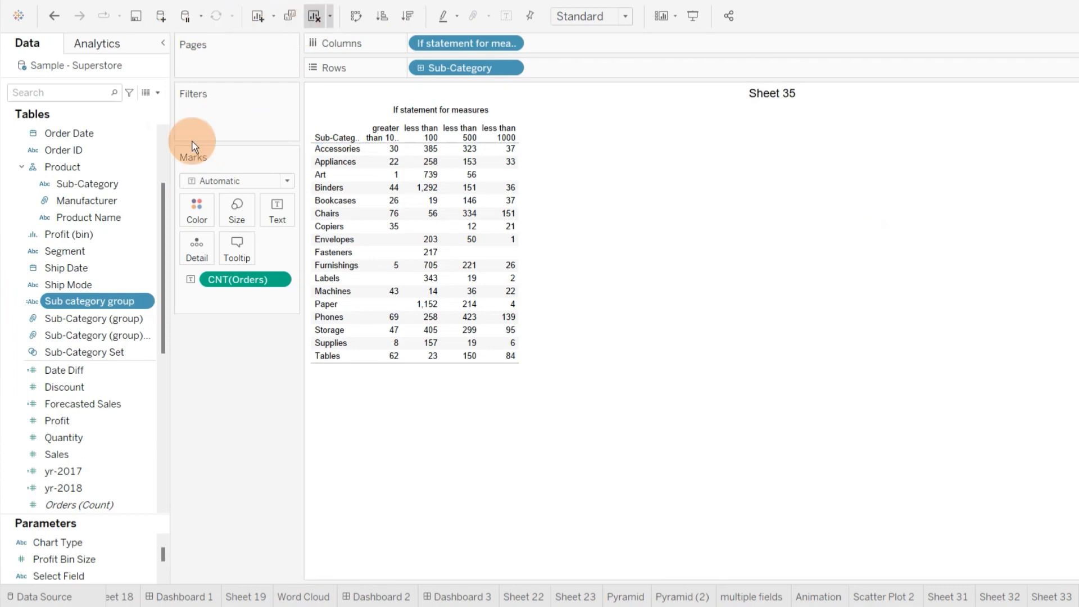
click(99, 307)
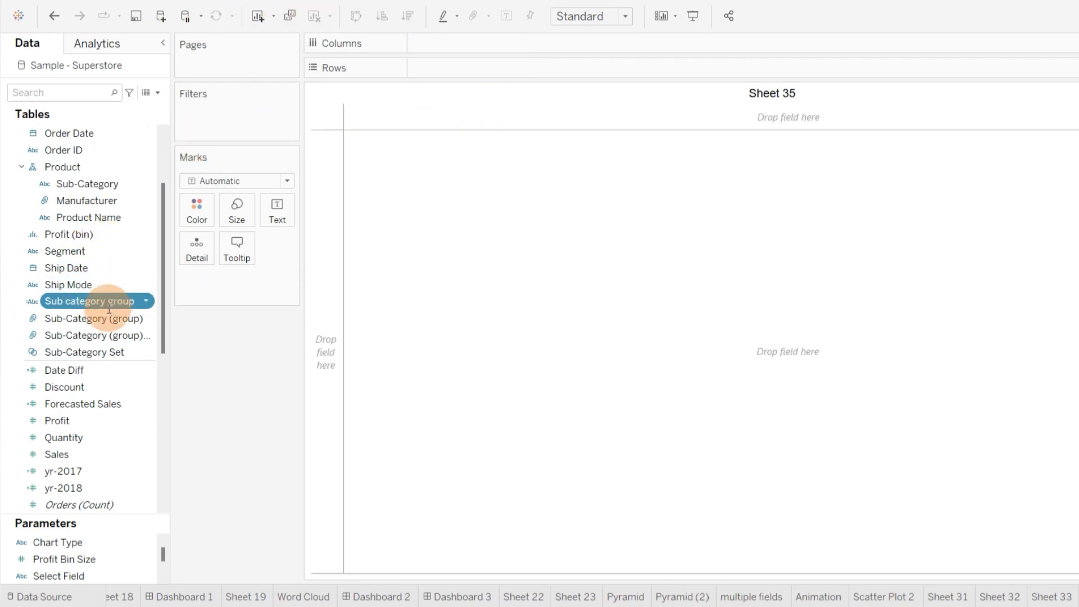
click(181, 355)
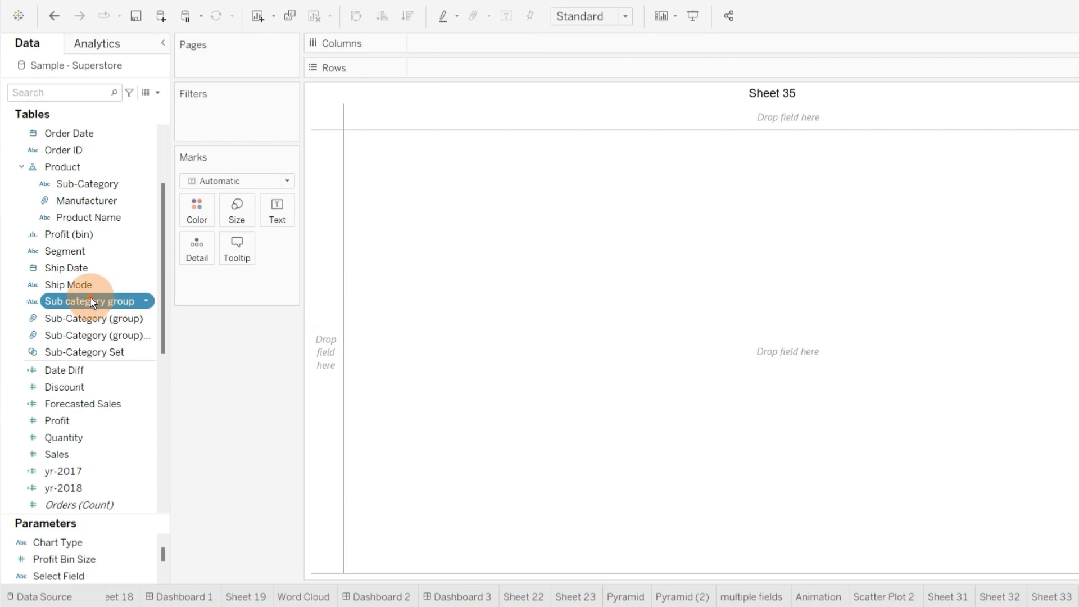
Build a table with Sub category group on Columns and Sub-Category as the text mark.
drag(89, 300, 482, 41)
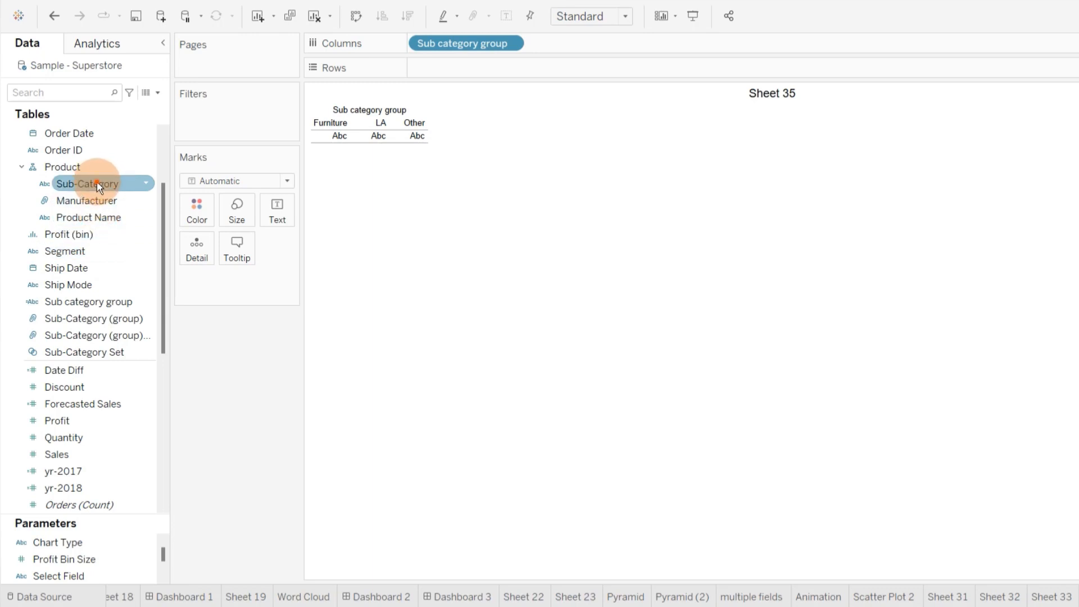
drag(97, 185, 402, 136)
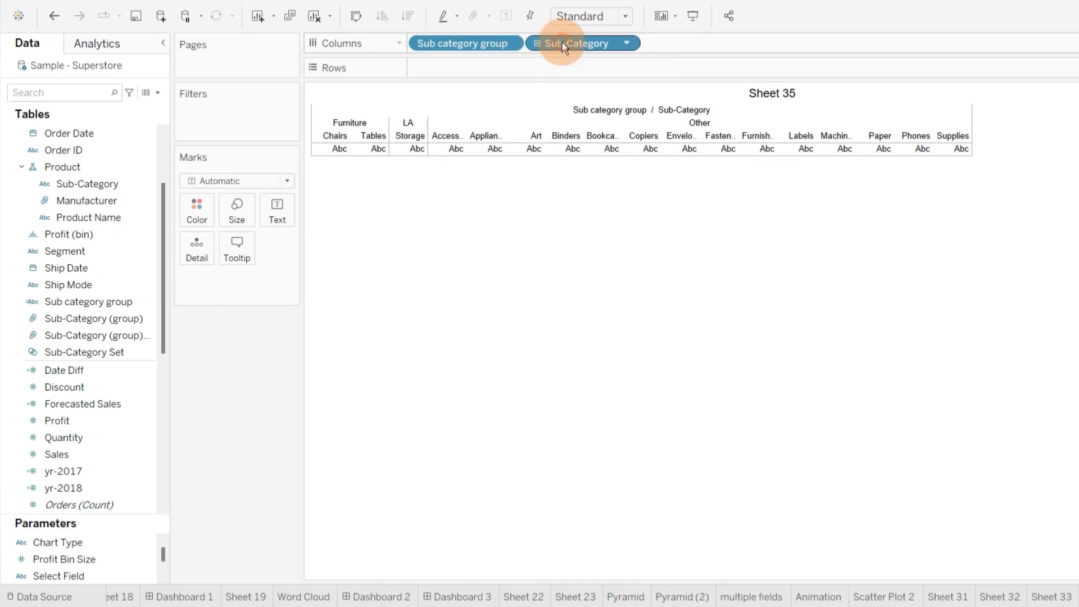
drag(564, 46, 280, 207)
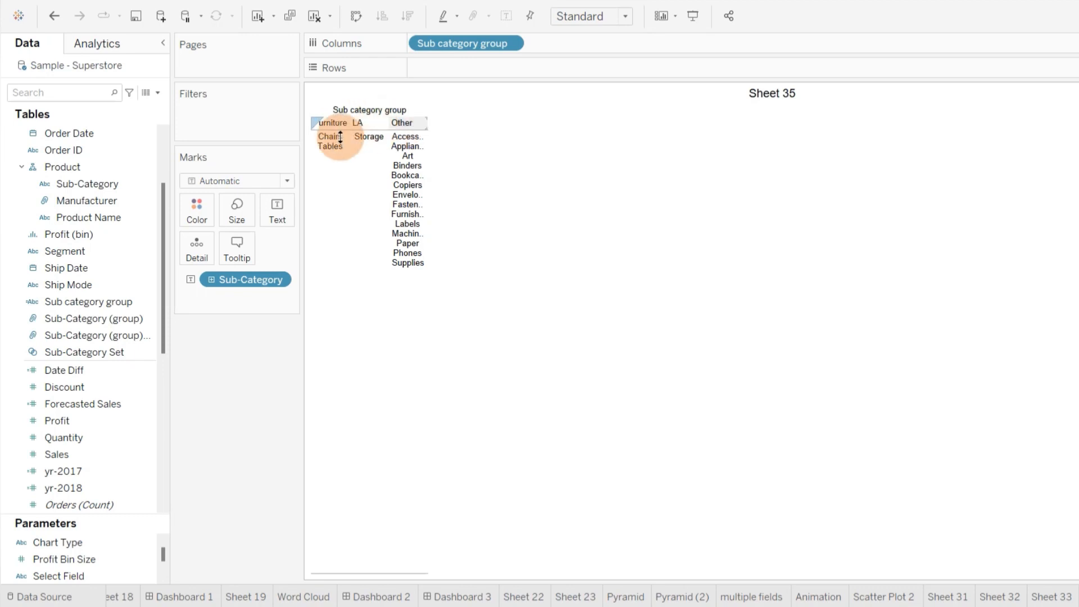
Replace the IF formula in the Sub category group calculated field with the opening of a CASE statement on [Sub-Category].
click(147, 308)
click(146, 303)
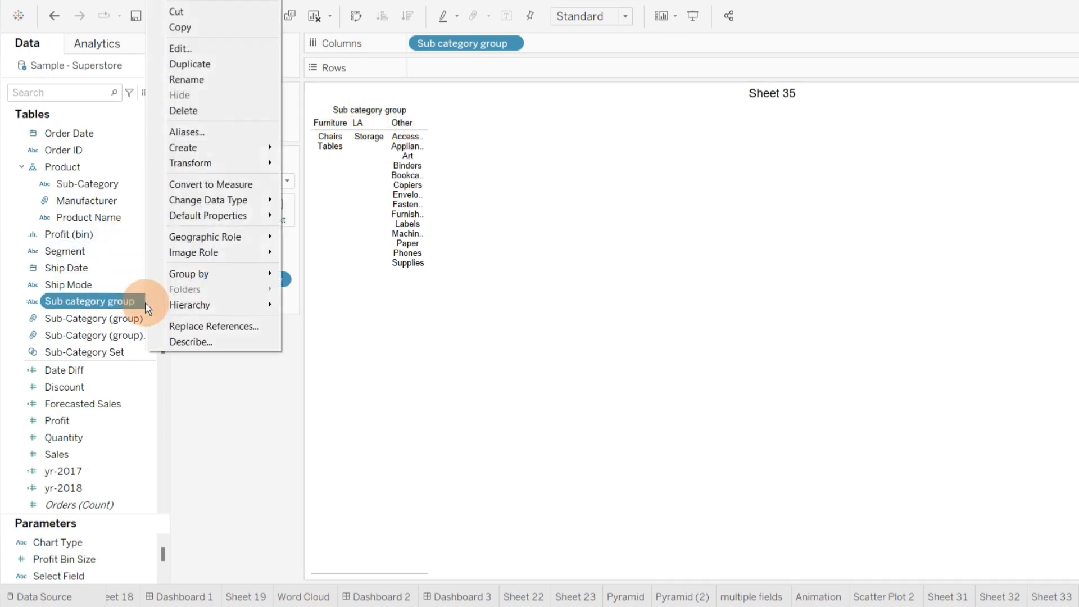
click(204, 46)
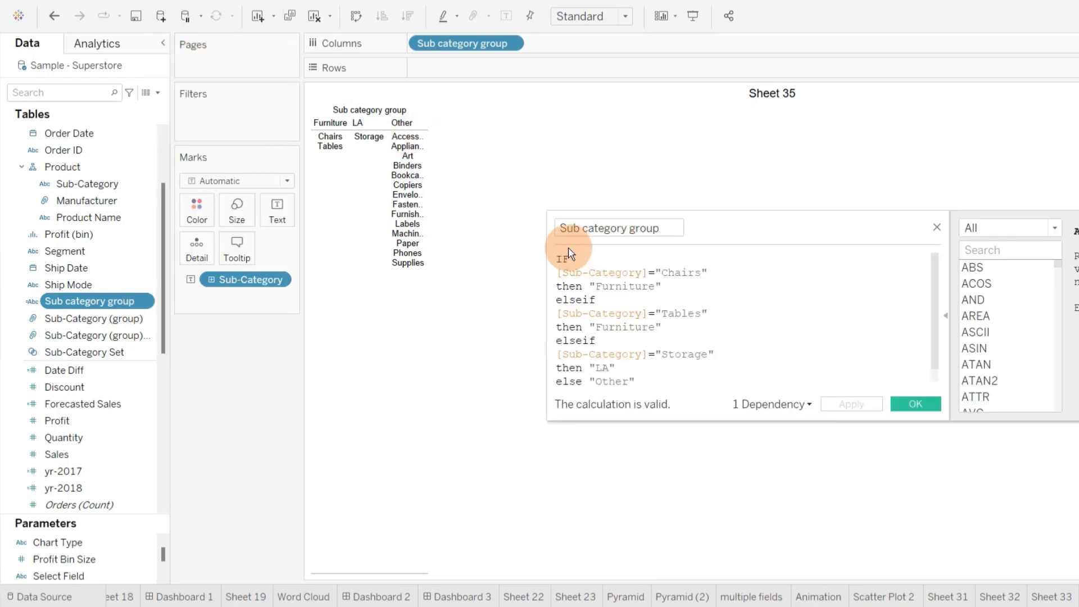
drag(559, 258, 657, 405)
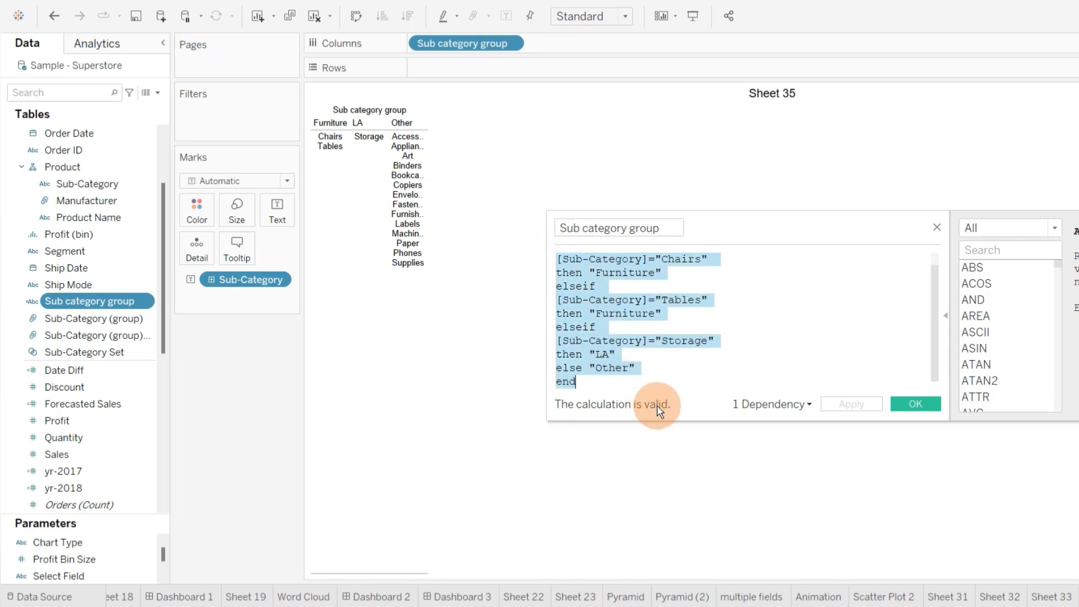
key(BackSpace)
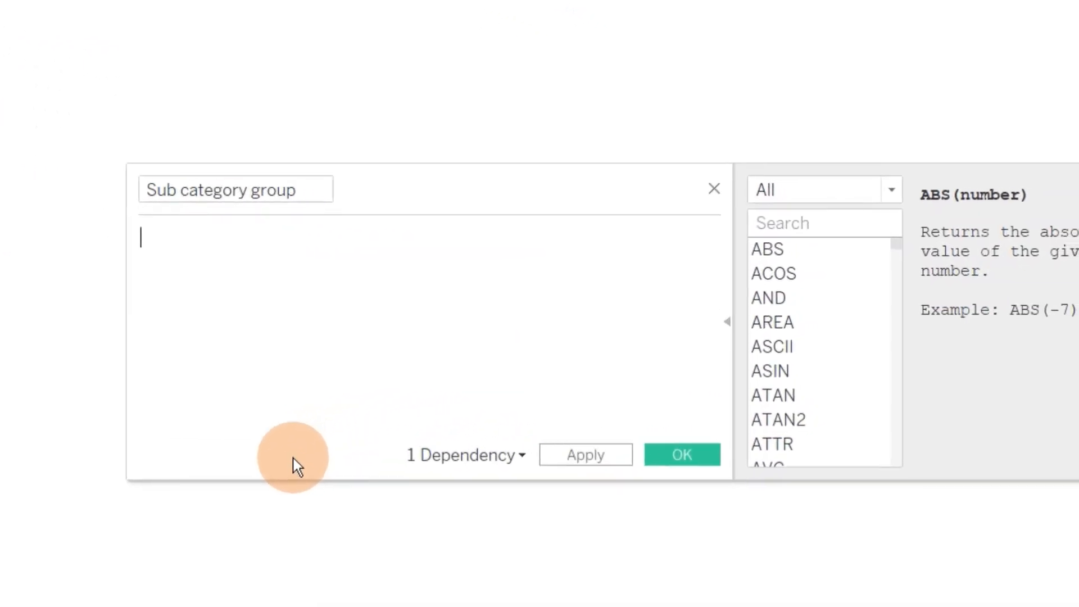
text(case)
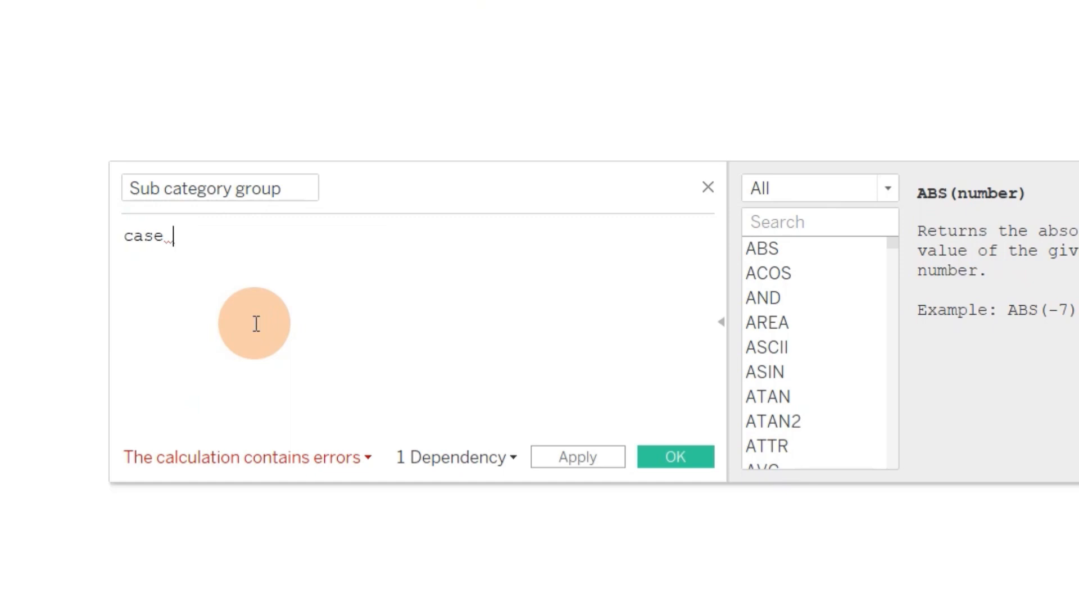
text(su)
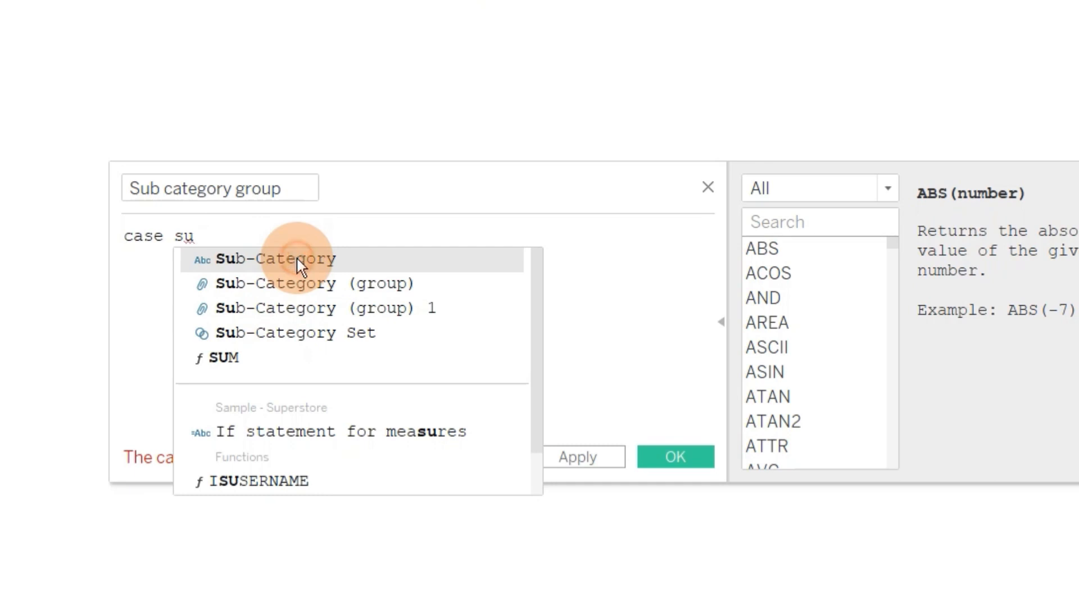
click(296, 257)
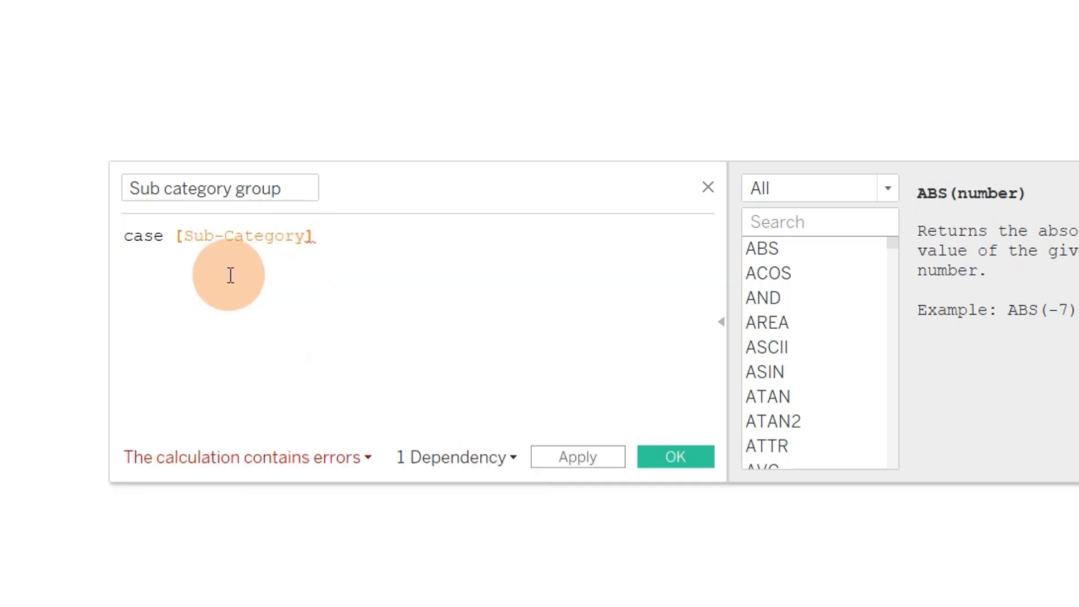
Add the first condition to the CASE statement: WHEN "Chairs" then "Furniture".
key(Return)
text(wh)
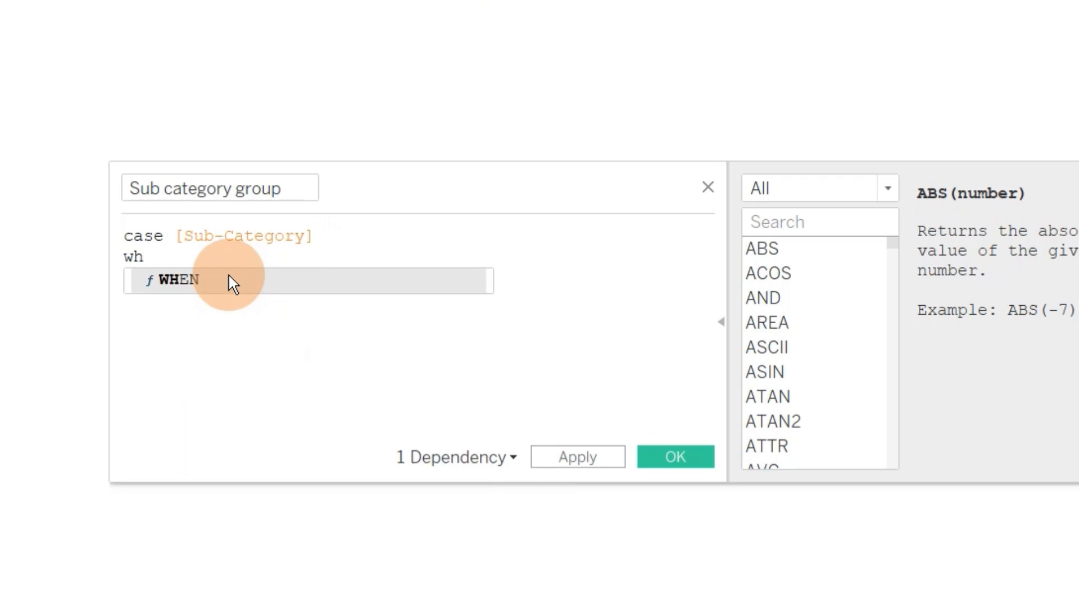
click(228, 276)
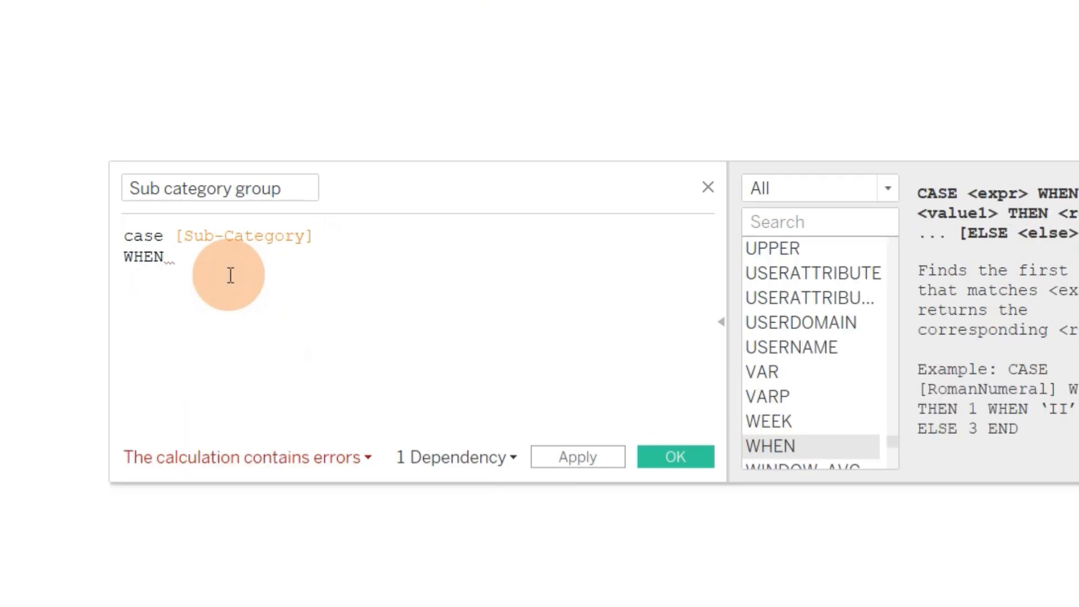
text("Chairs)
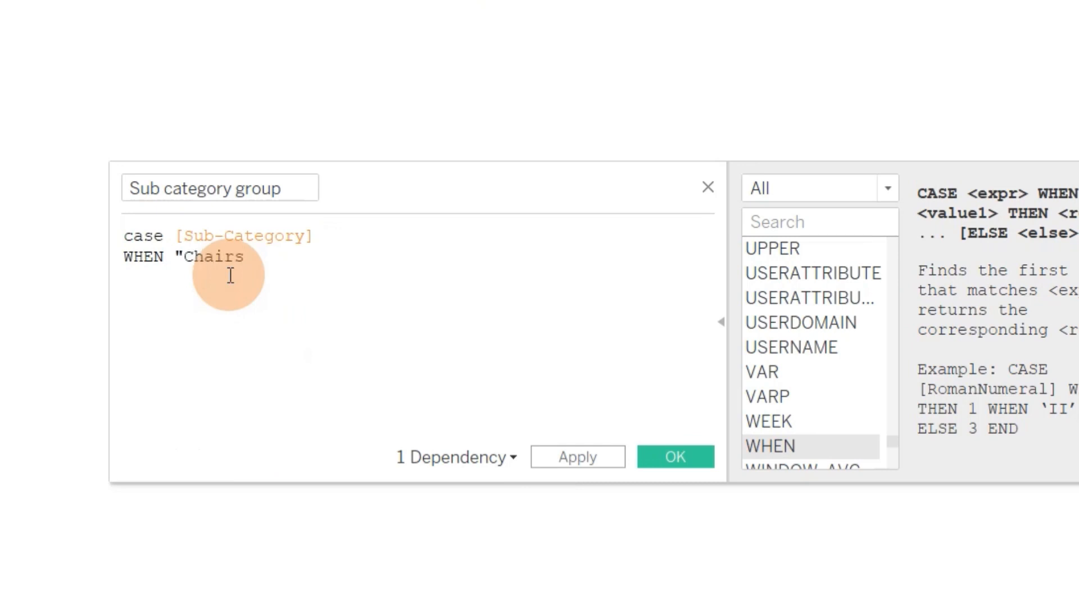
text(" then "Furniture)
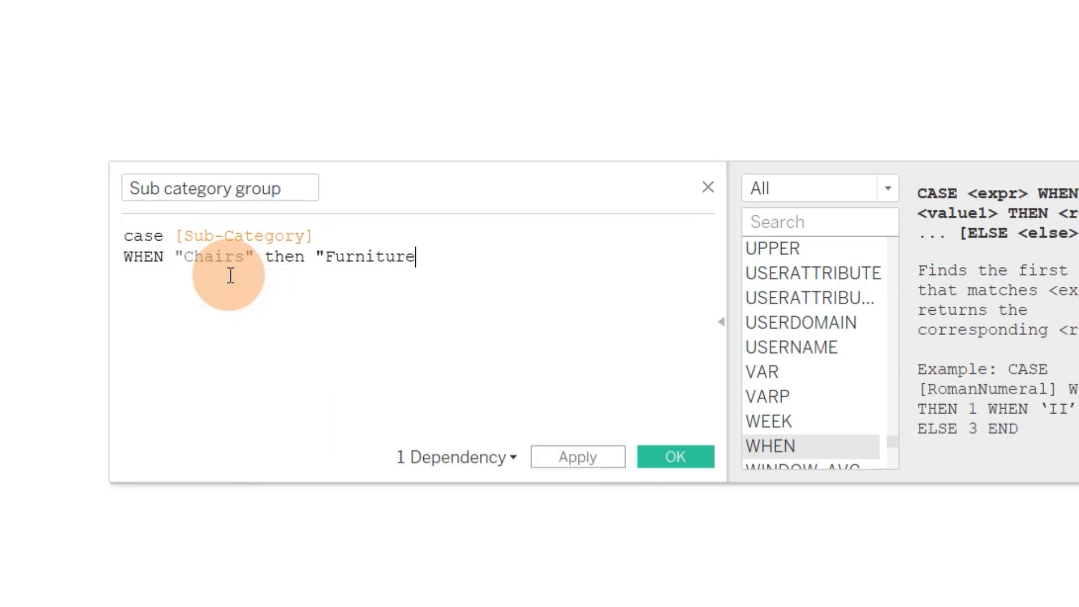
text(")
Add two more conditions to the formula: when "Tables" then "Furniture" and when "Storage" then "LA".
key(Return)
text(when "Tables)
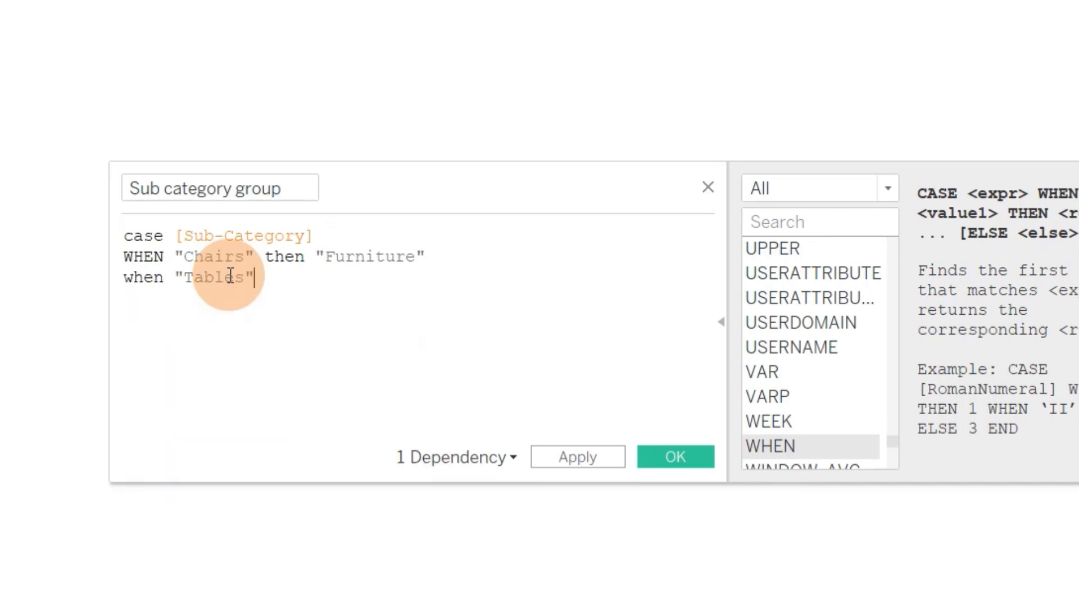
text(" then "Furni)
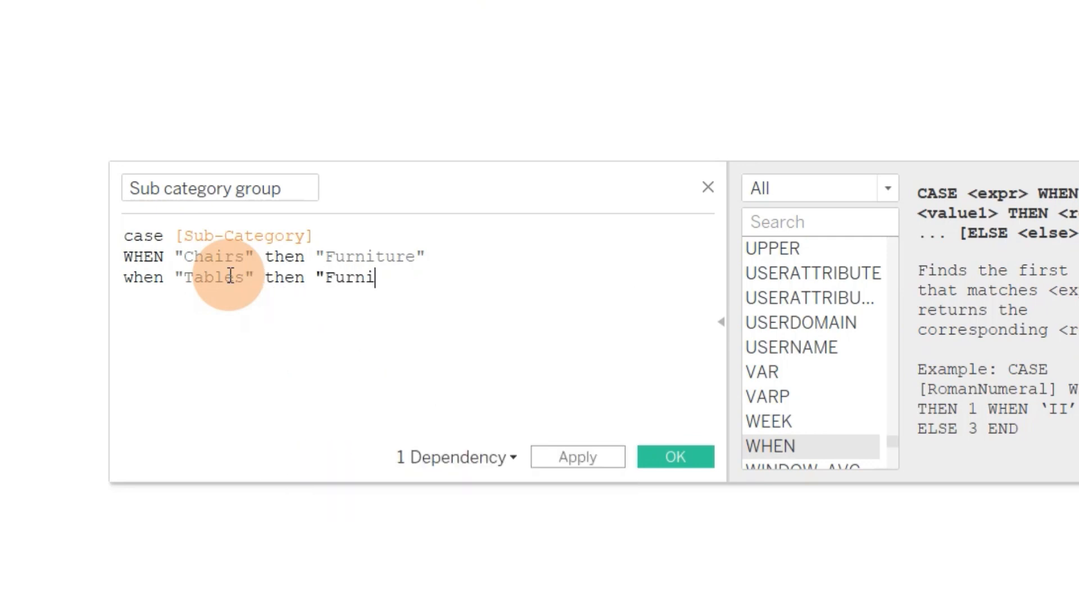
text(ture" )
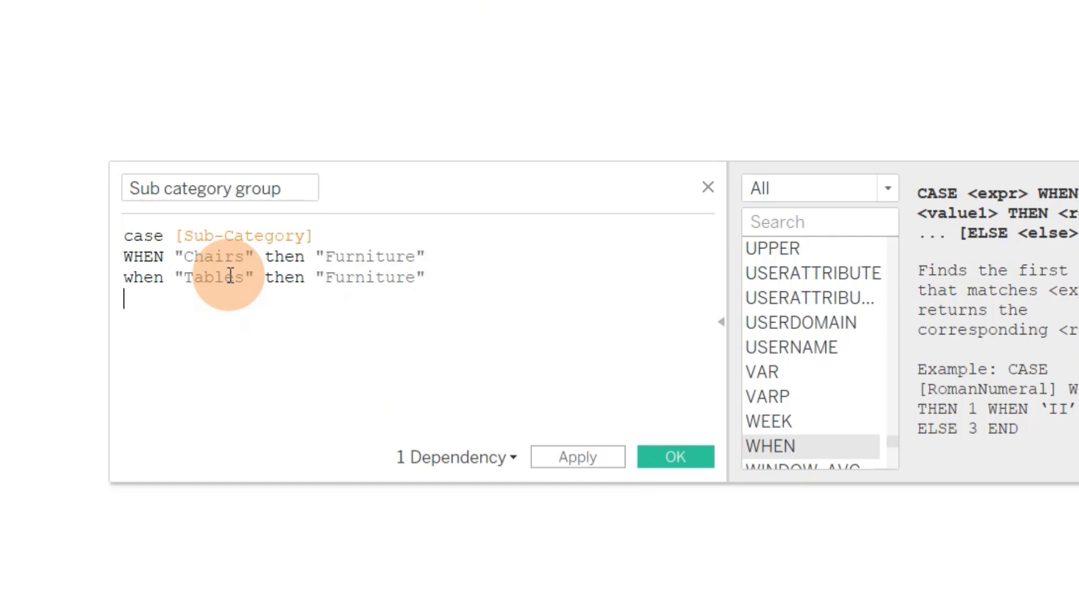
text(when "Storage" )
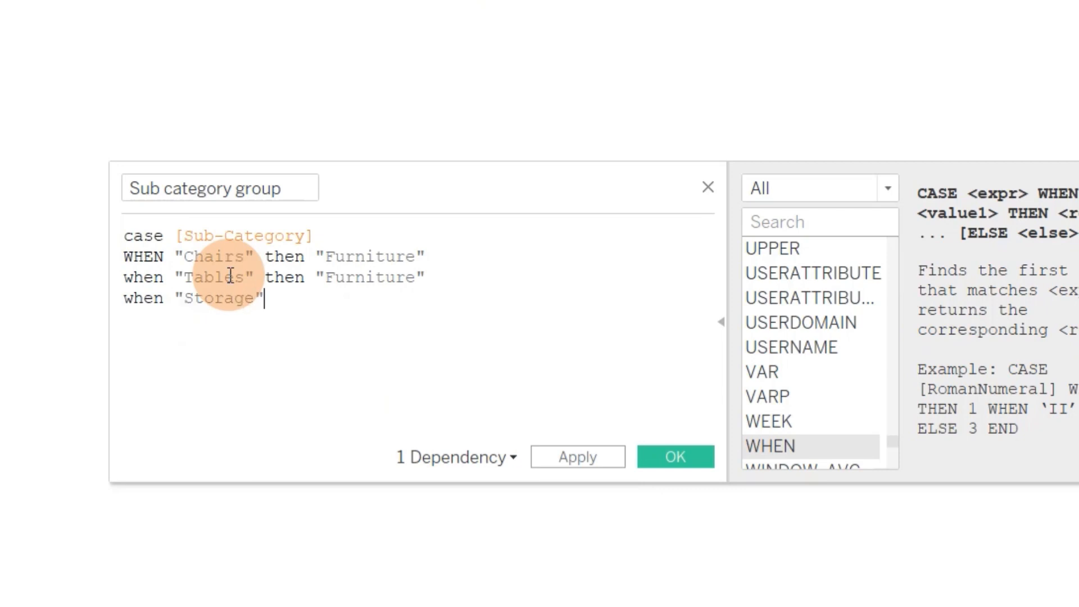
text(then "LA)
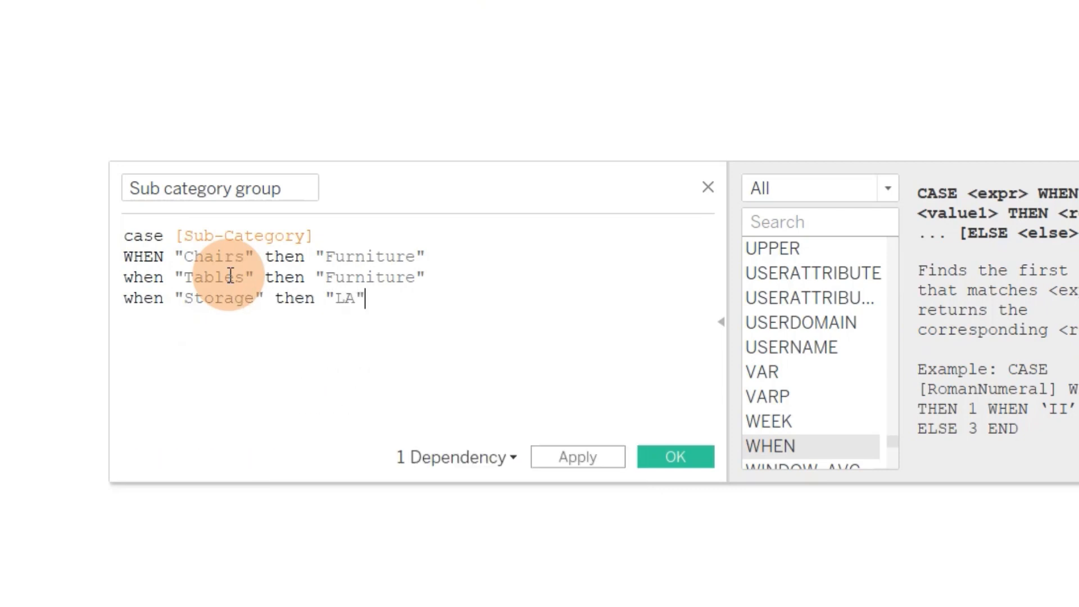
key(Return)
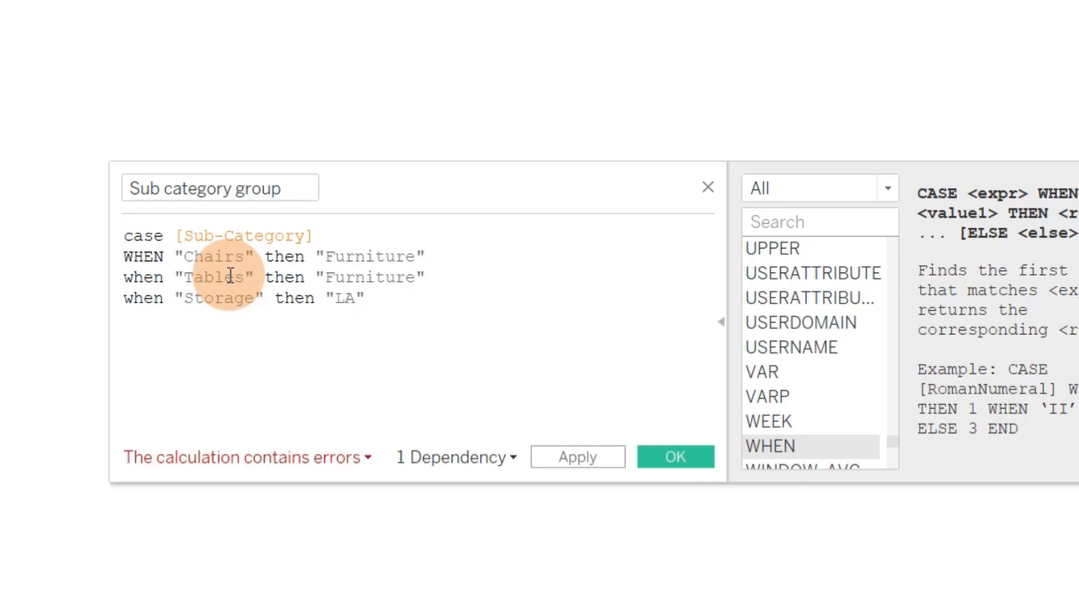
Finish the CASE statement with else "Other" and end, and save the calculated field.
text(else "Other)
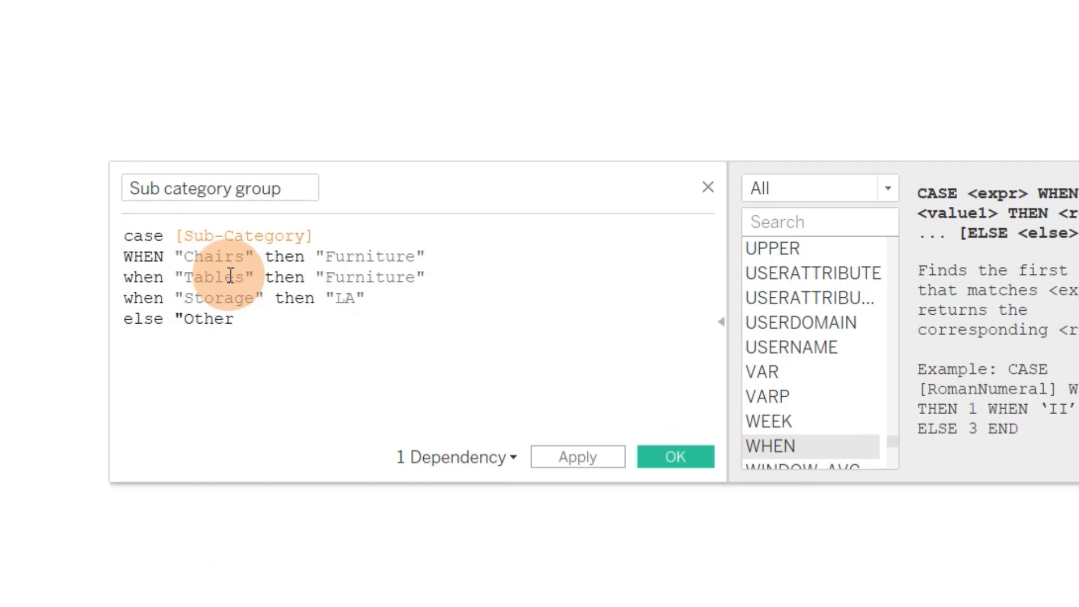
text(")
key(Return)
text(end)
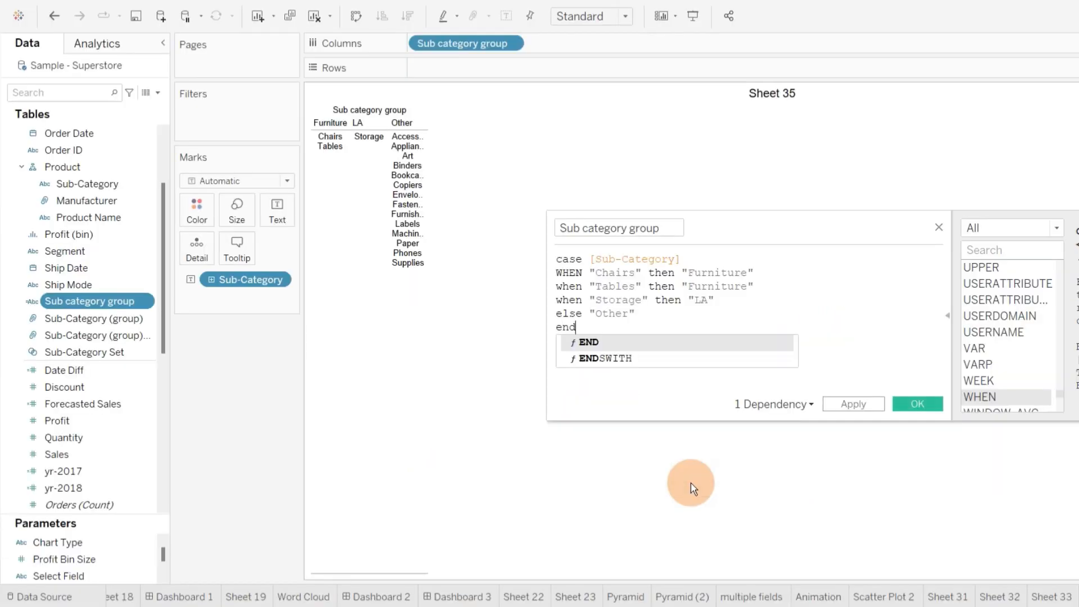
click(873, 335)
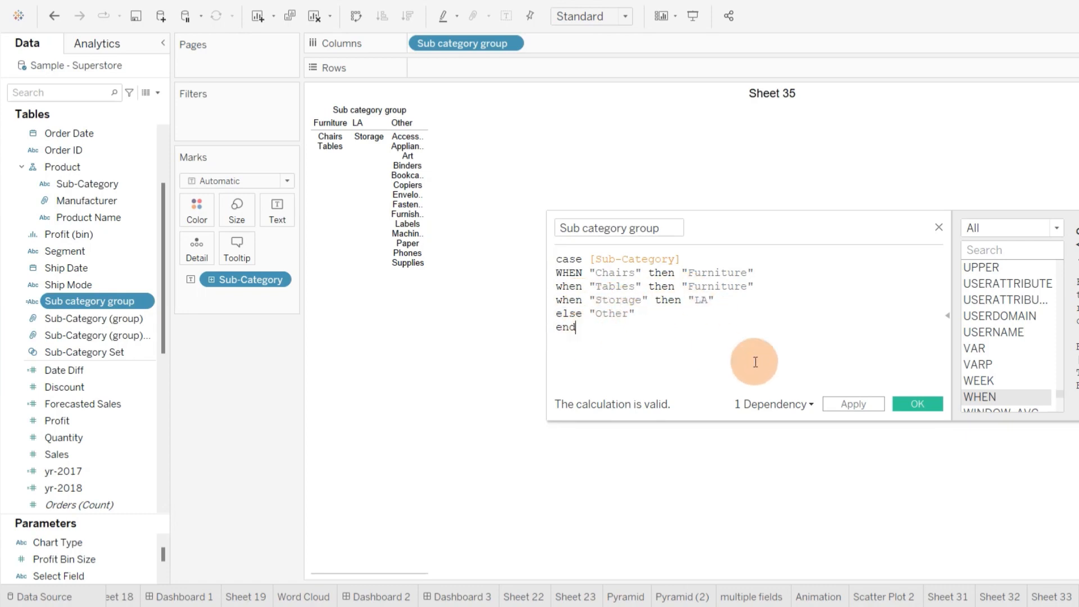
click(906, 400)
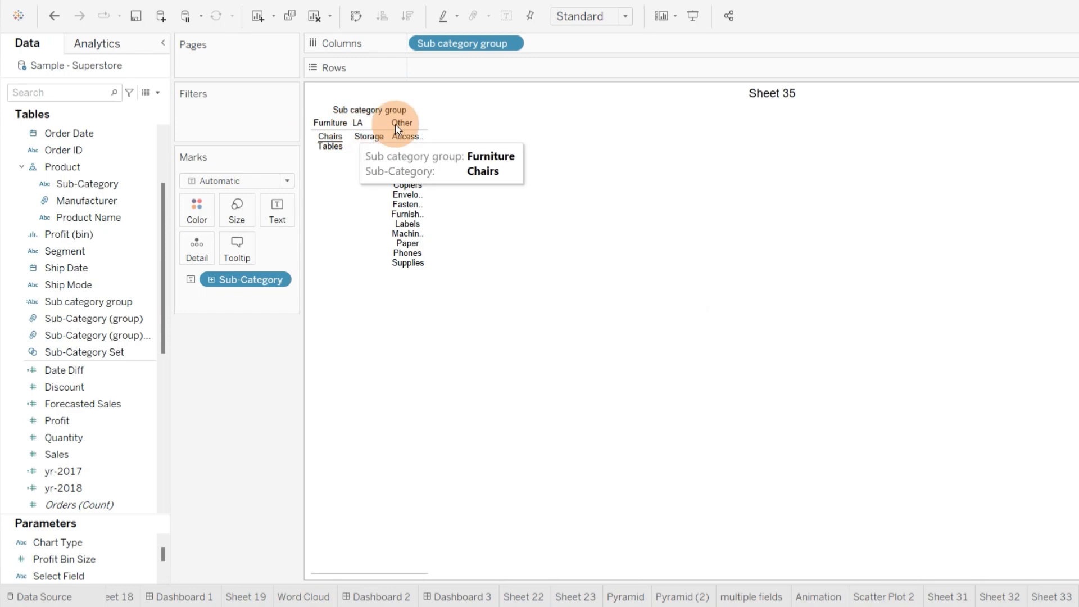
Check the regrouped table, review the CASE formula of the Sub category group field, and close the editor.
click(351, 123)
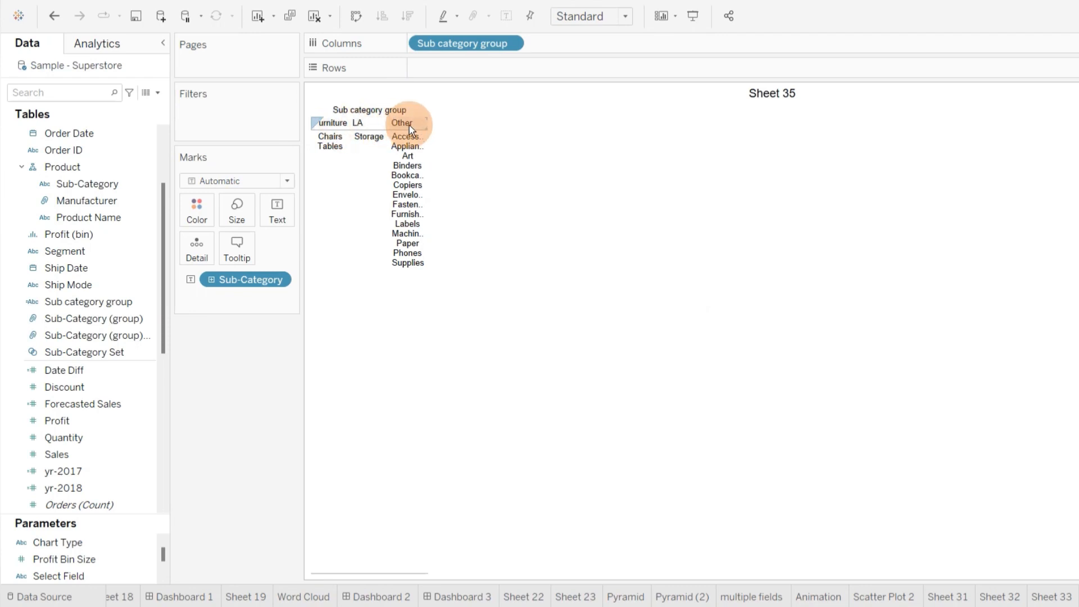
click(148, 306)
click(147, 303)
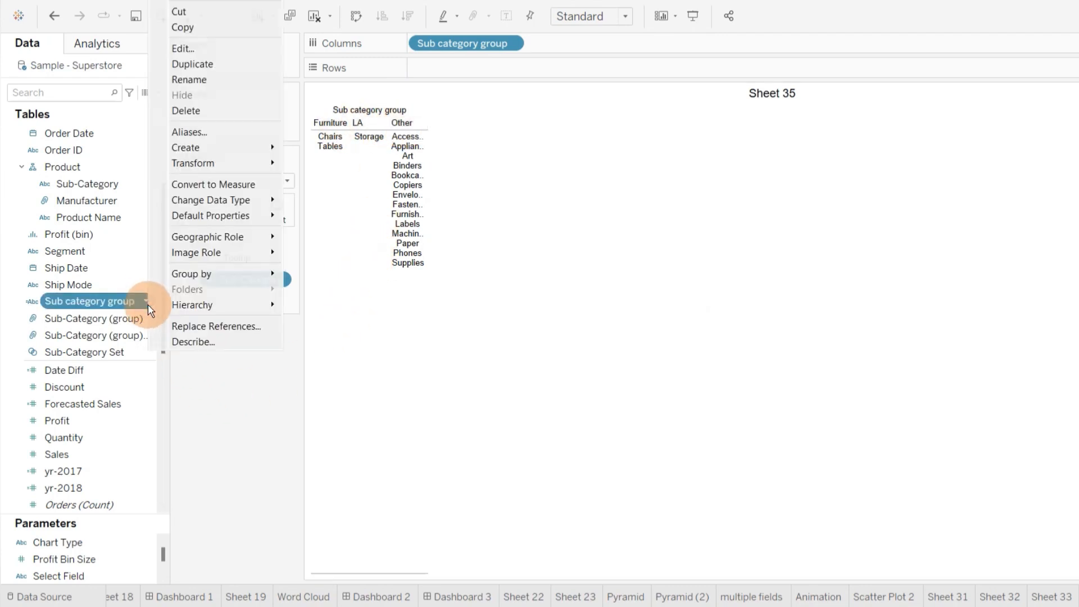
click(225, 49)
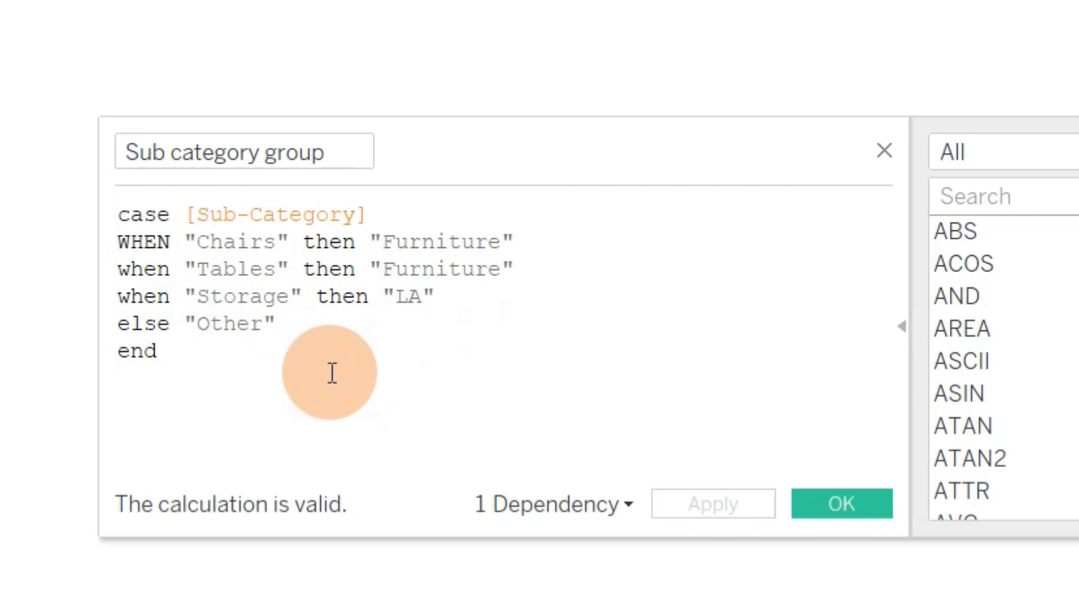
click(868, 503)
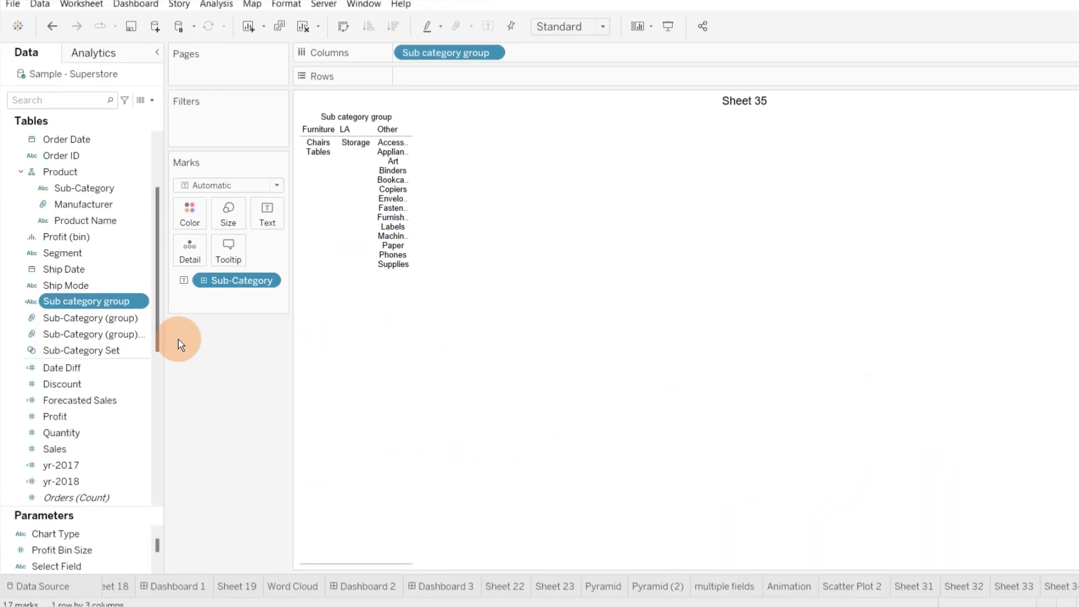
Open the If statement for measures calculated field and review its IF formula on Sales.
scroll(109, 260, up, 3)
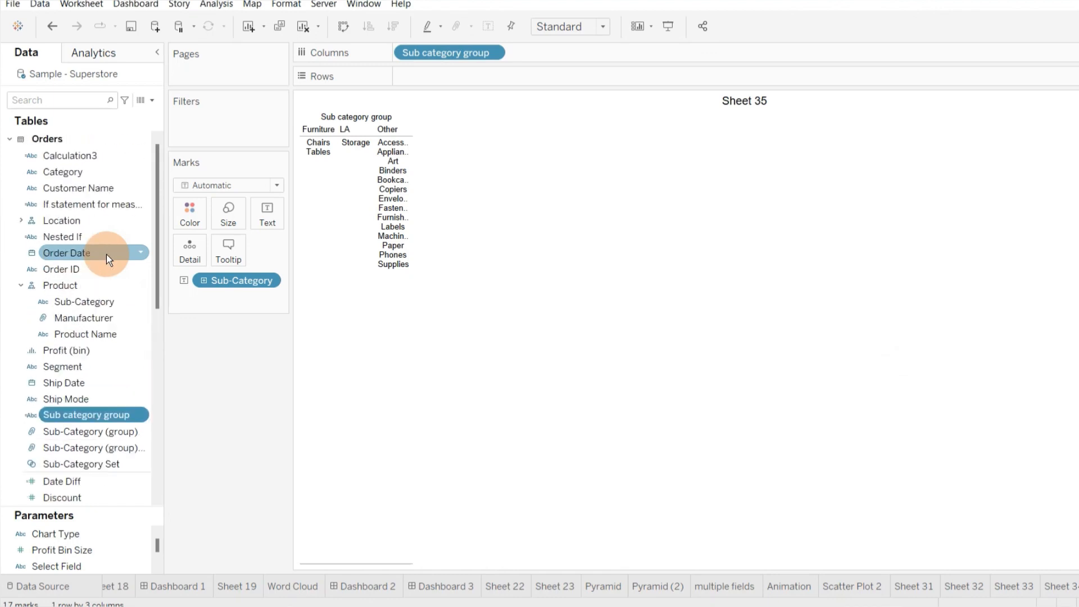
click(142, 203)
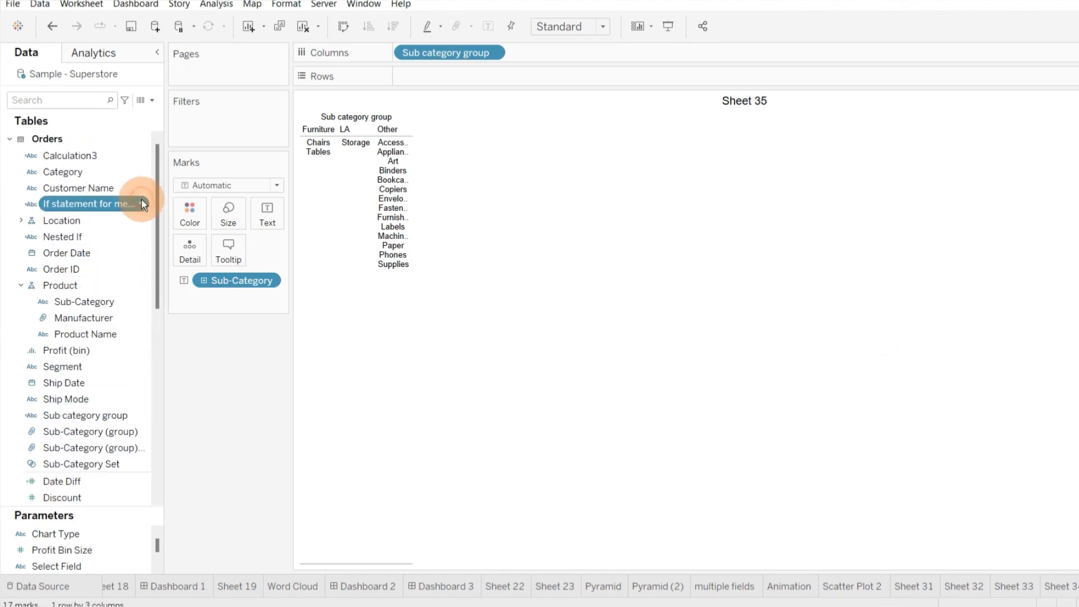
right_click(141, 203)
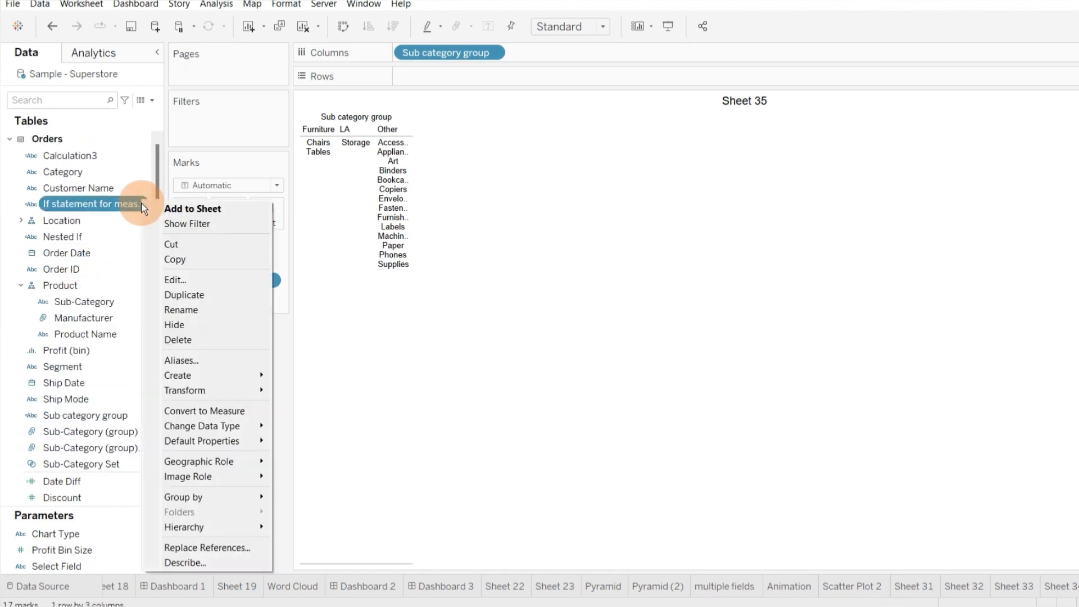
click(193, 280)
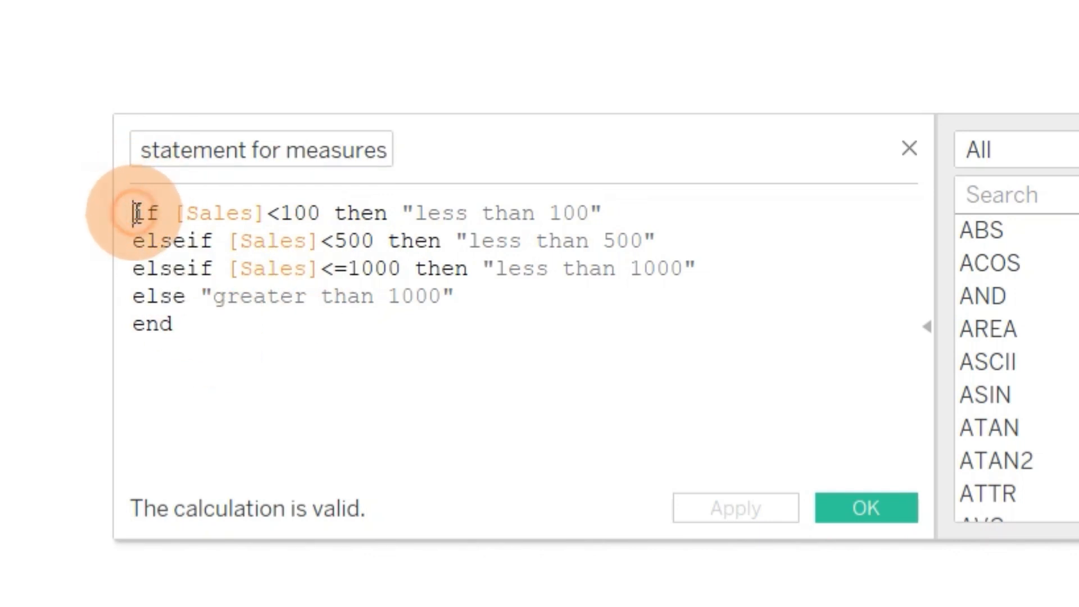
Replace the whole IF formula with the start of a CASE statement on the Sales field.
drag(137, 213, 225, 344)
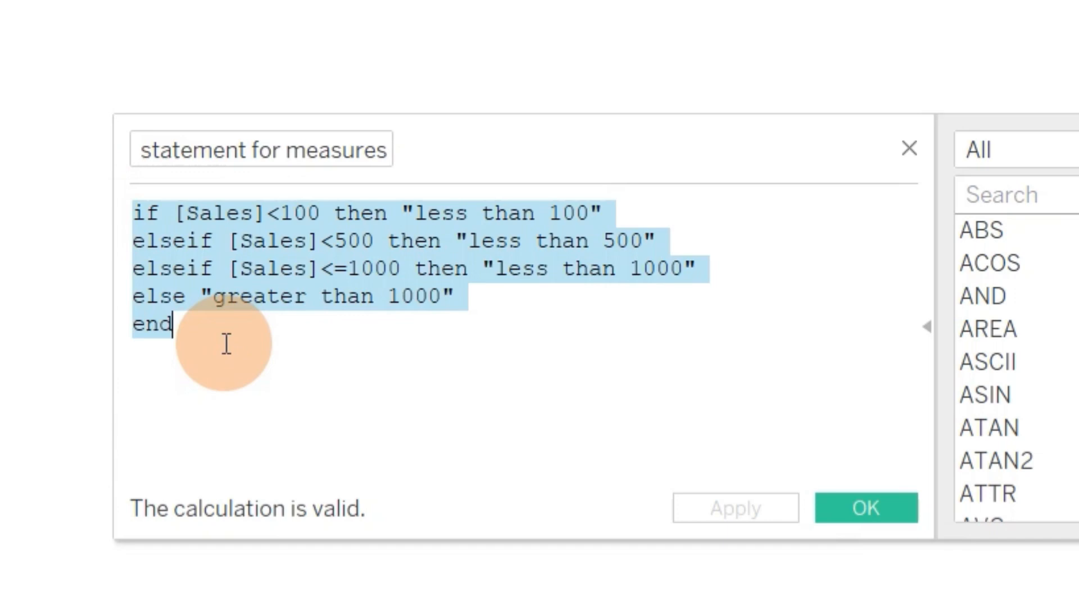
text(case )
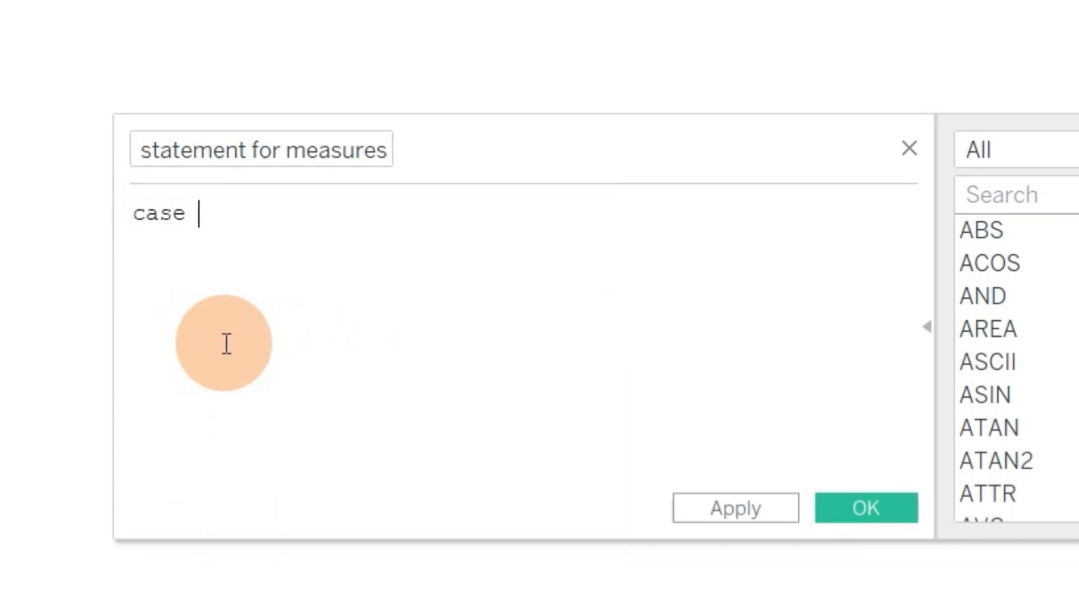
text(sal)
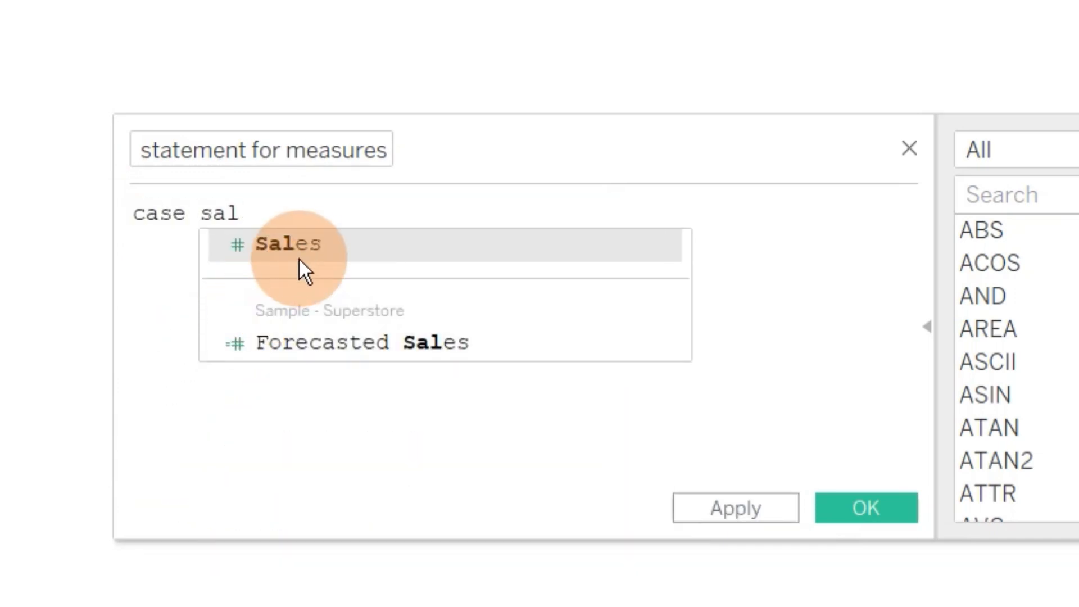
click(308, 243)
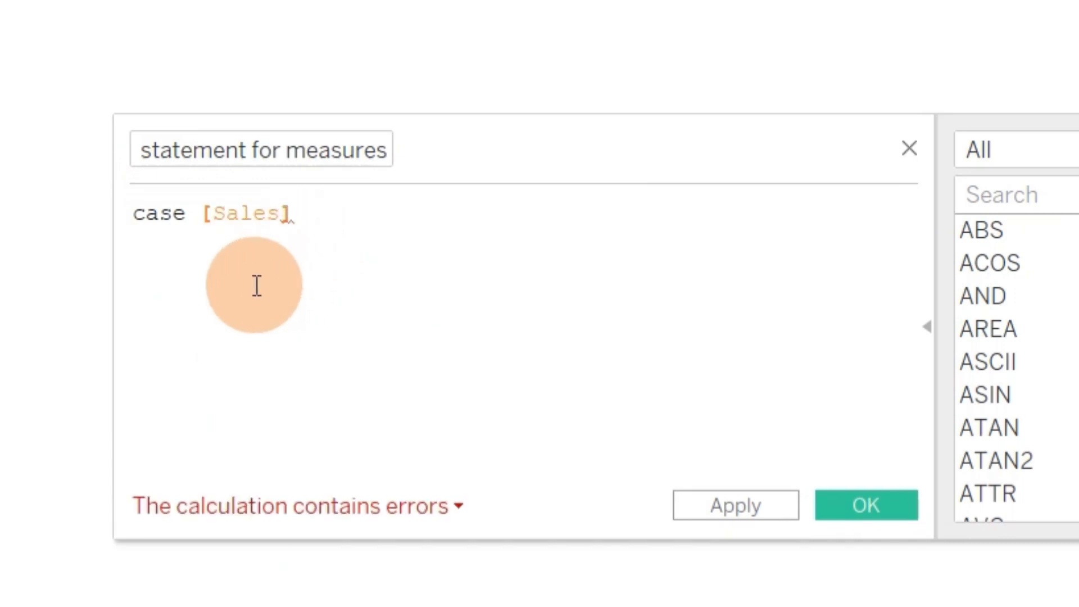
Try a comparison in the CASE statement: when >100 then "High", else "low", and end.
key(Return)
text(when )
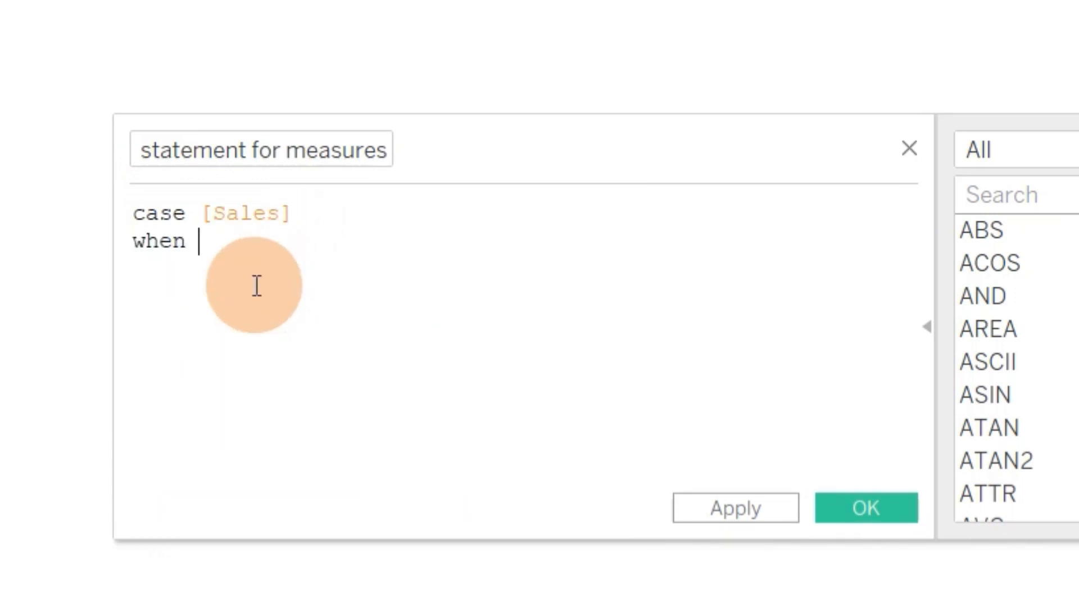
text(>100 then )
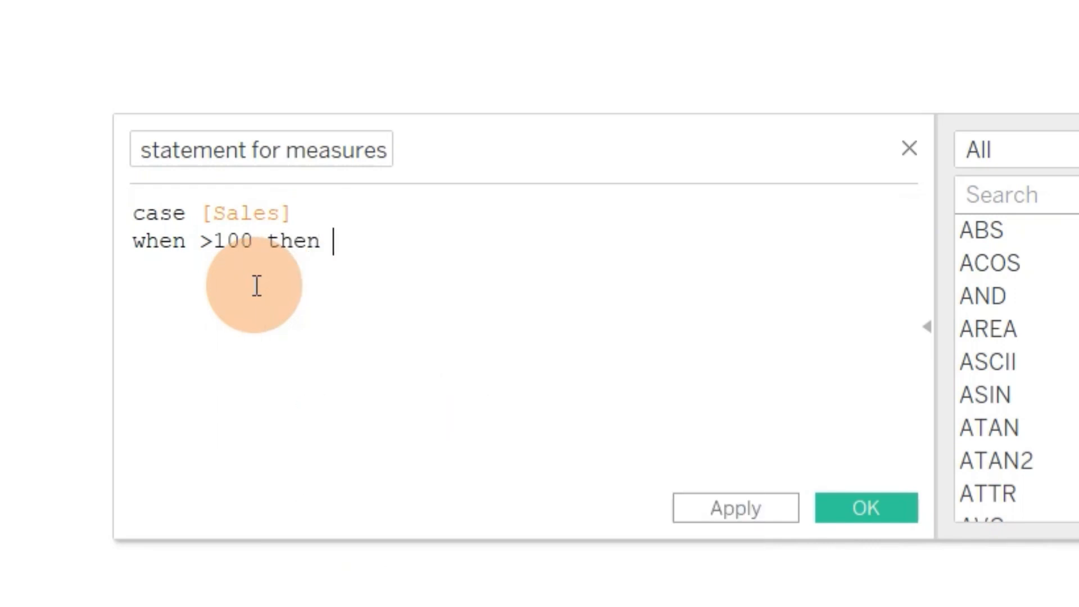
text("High")
key(Return)
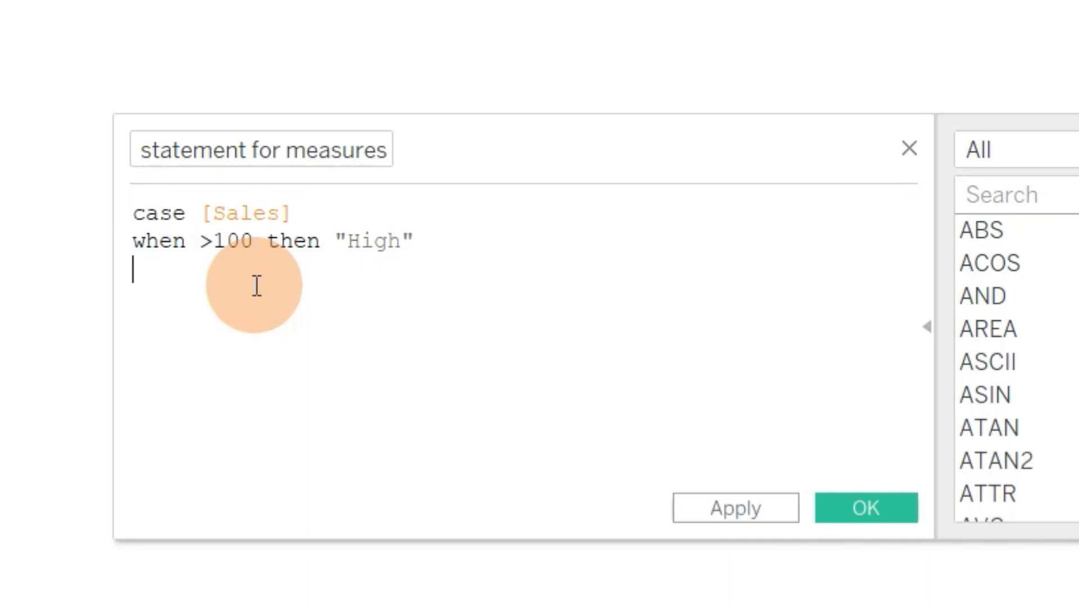
text(else )
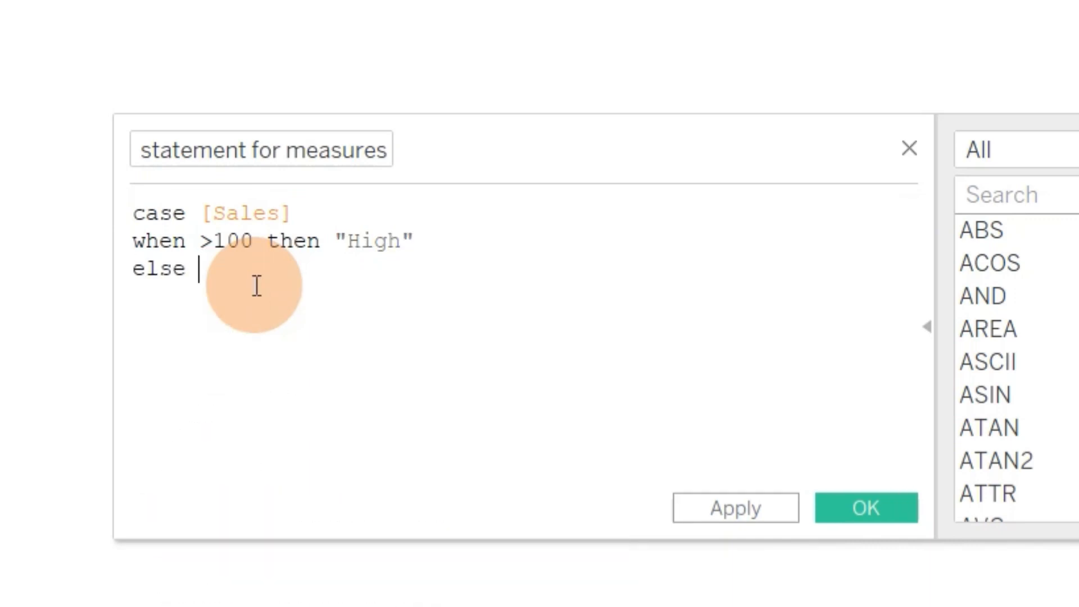
text("low" )
text(end)
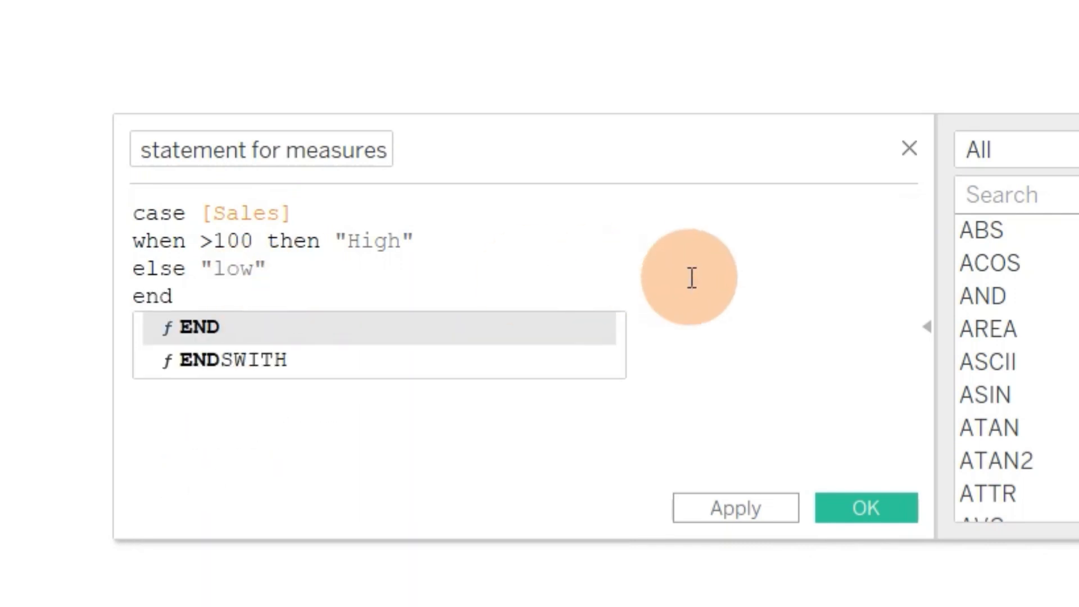
Inspect the error details of the CASE formula on Sales and close the editor without saving.
click(855, 379)
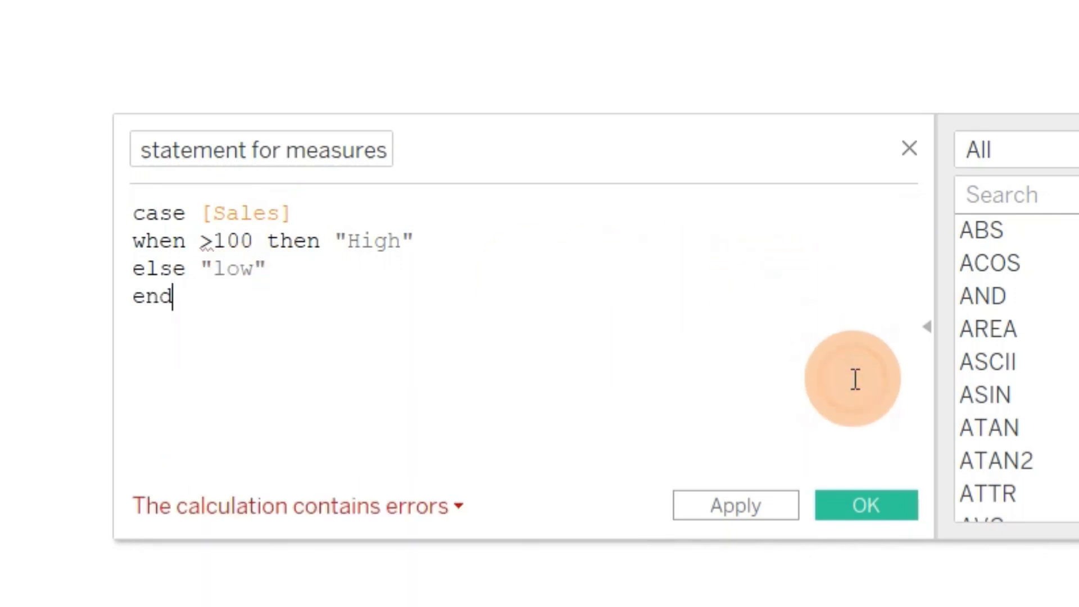
click(332, 501)
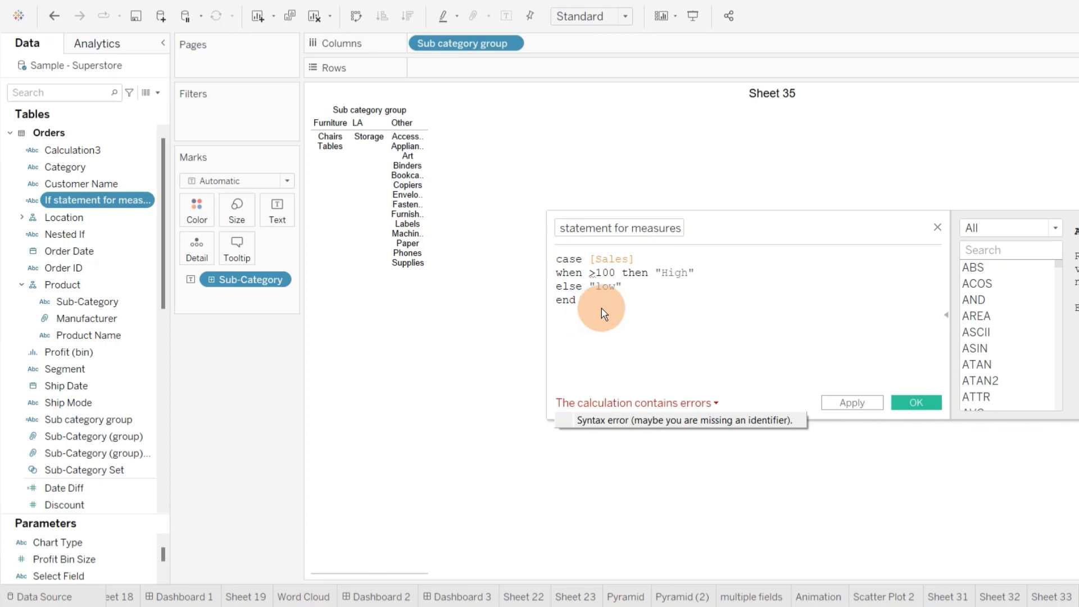
click(937, 227)
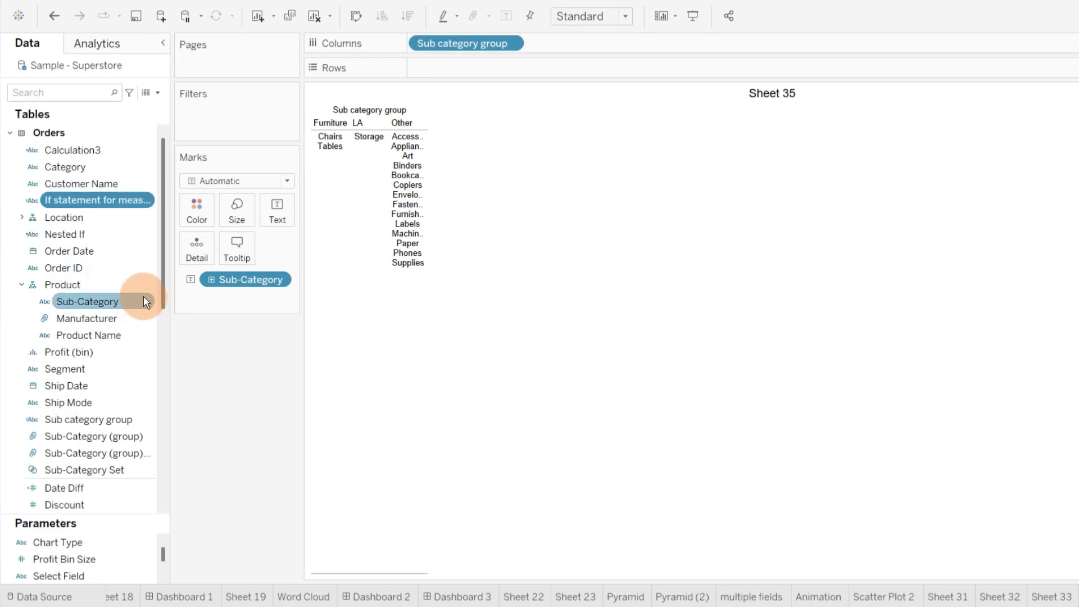
Review the CASE formula of the Sub category group field once more and close the editor.
click(146, 420)
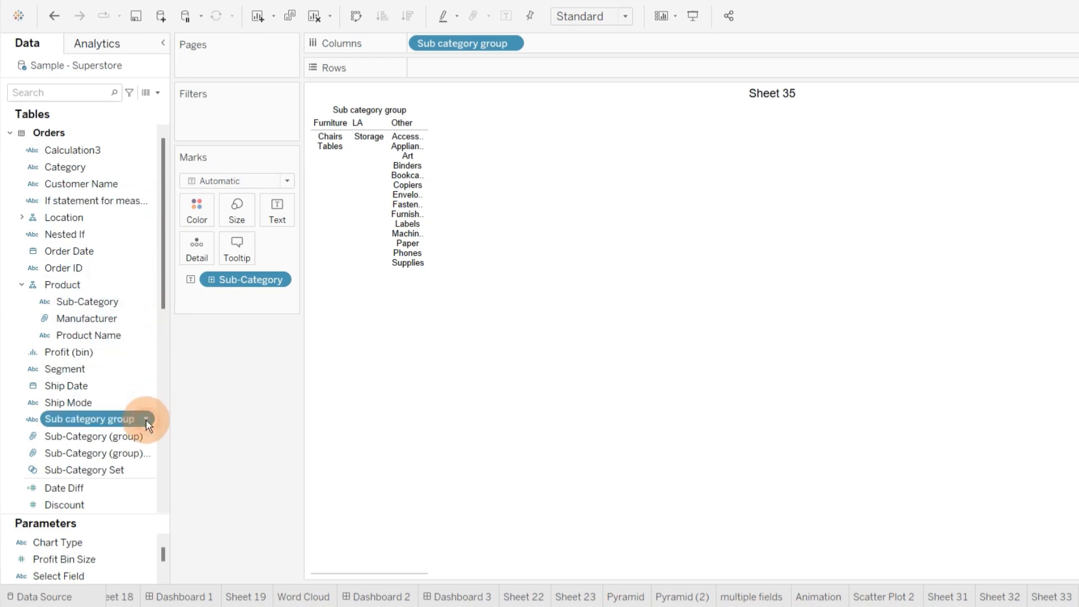
click(146, 420)
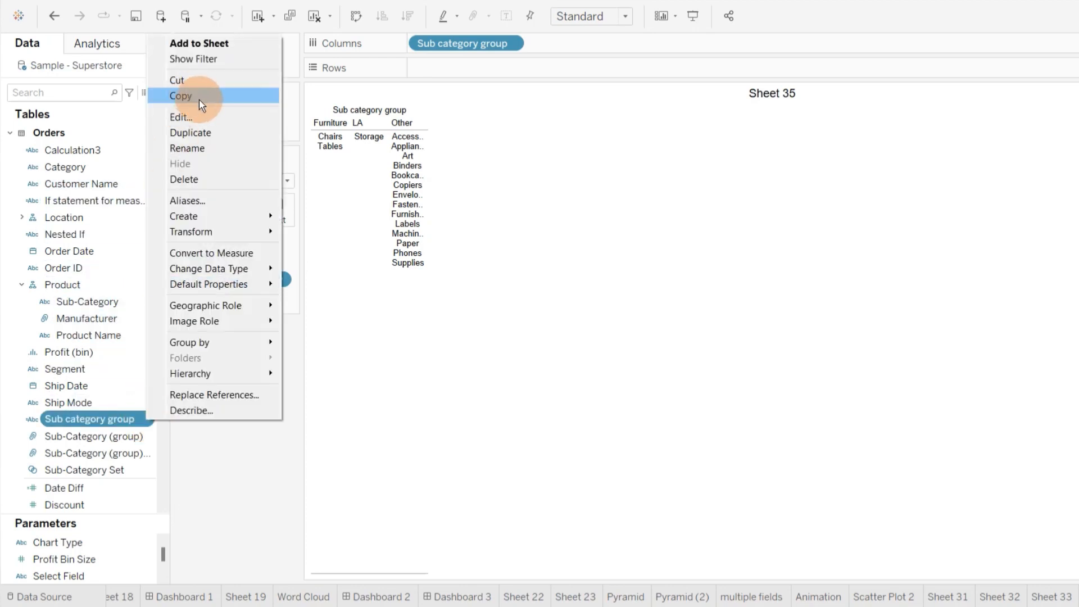
click(199, 116)
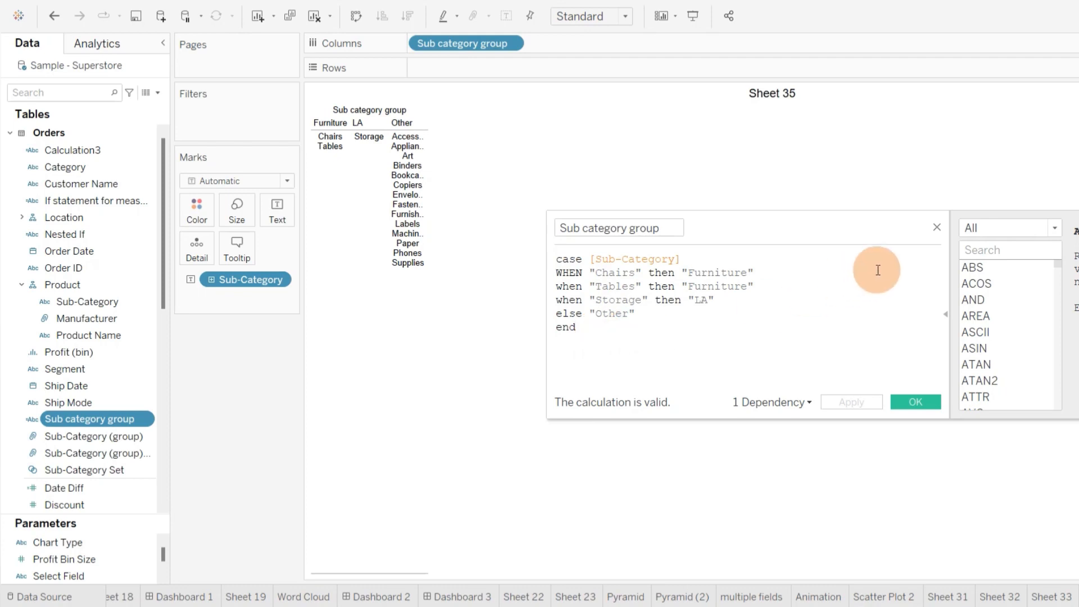
click(937, 227)
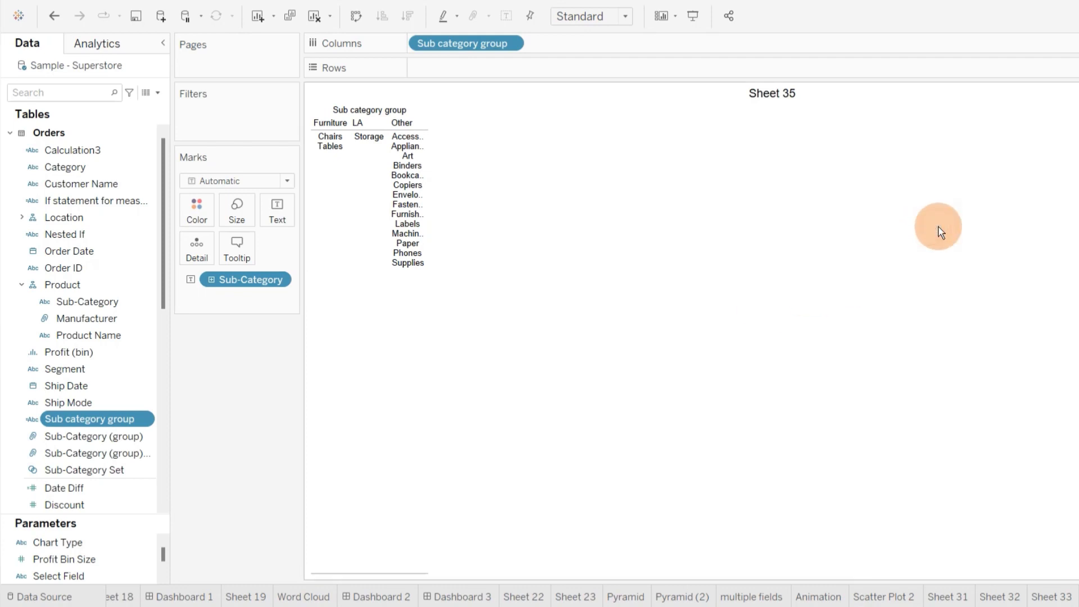